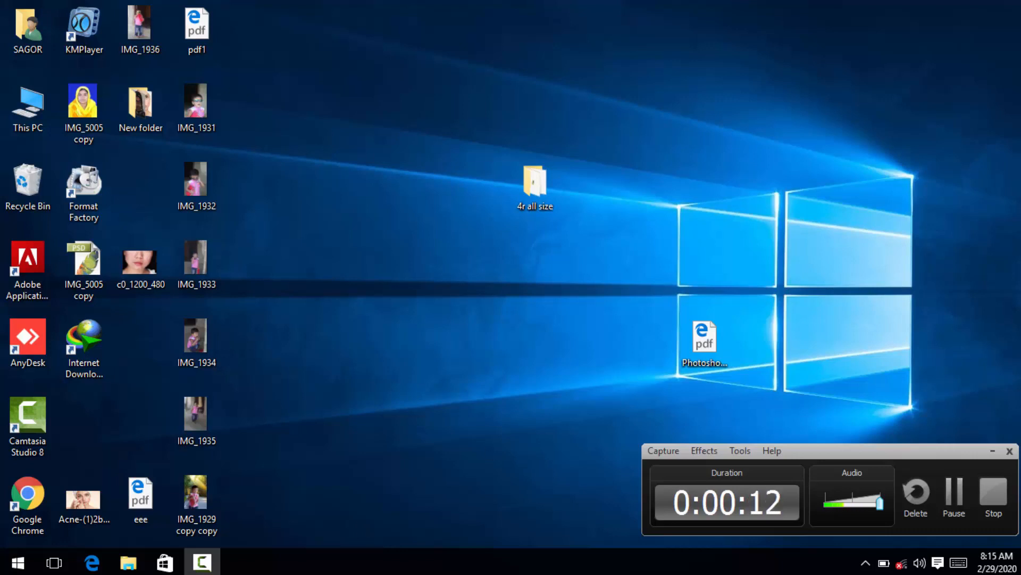
left_click(995, 452)
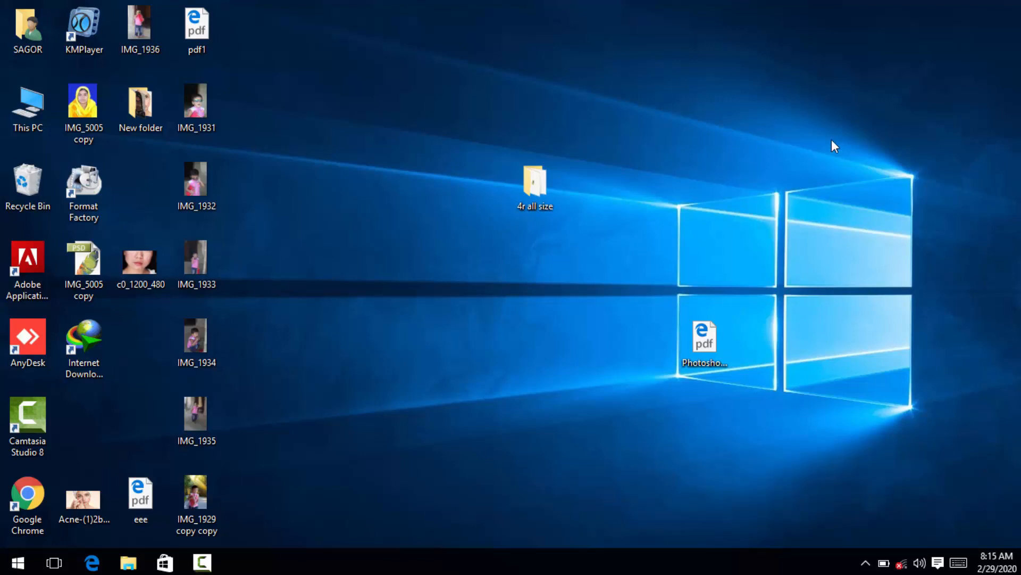
right_click(831, 141)
left_click(856, 175)
right_click(849, 104)
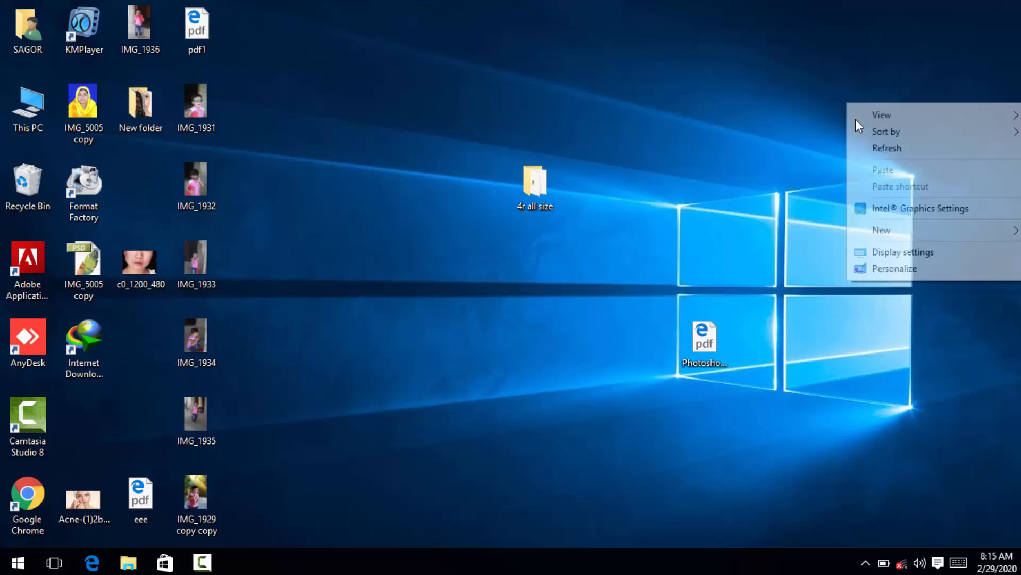
left_click(876, 149)
Step: Launch Adobe Illustrator CS from the list of installed apps and maximize its window
left_click(17, 562)
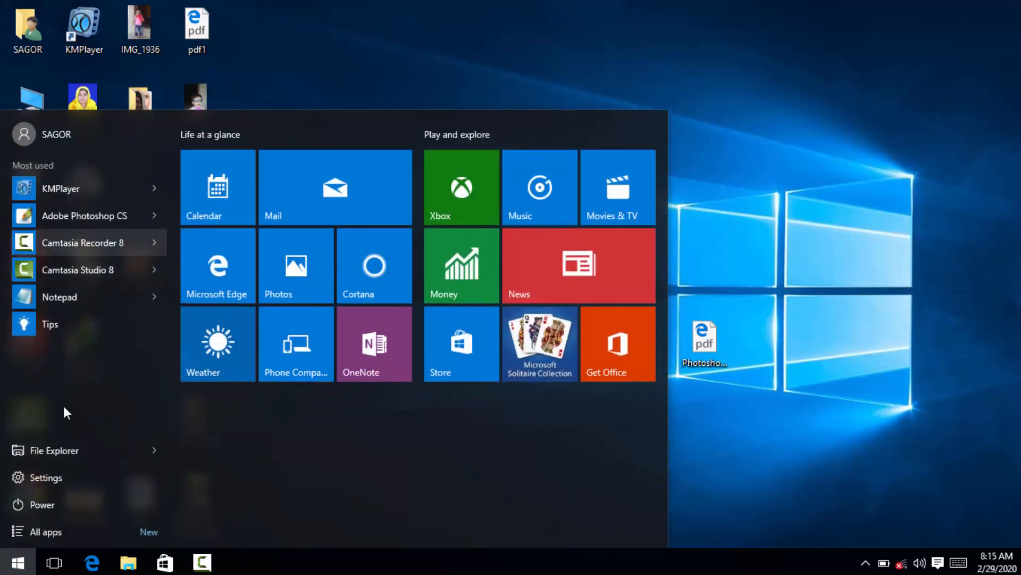
left_click(40, 531)
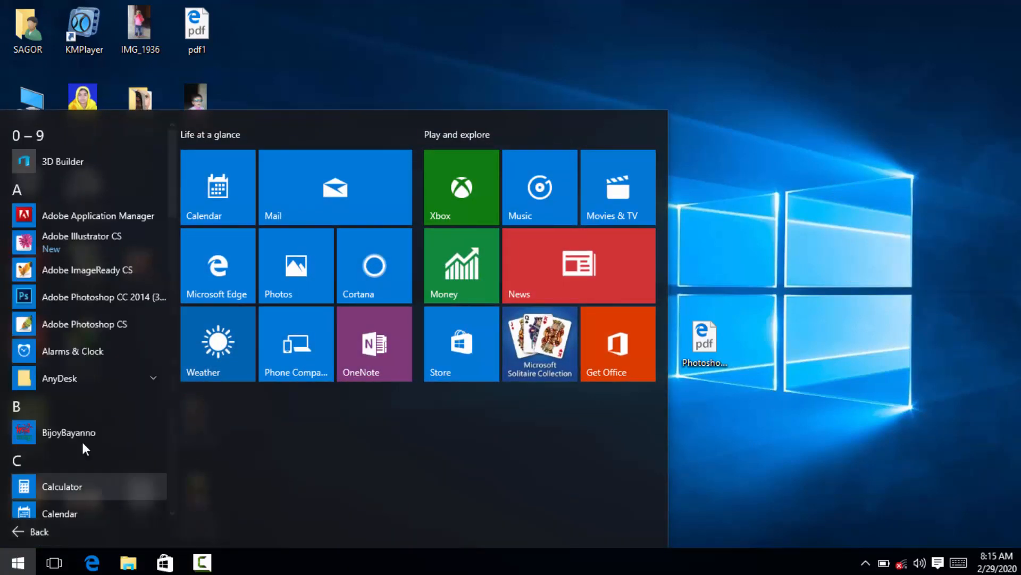
left_click(75, 241)
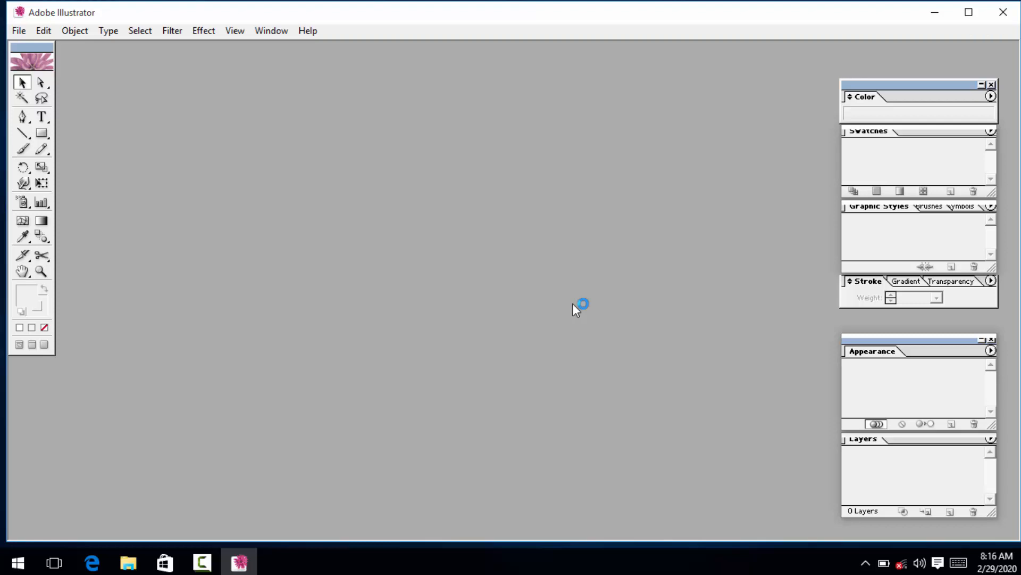
left_click(969, 11)
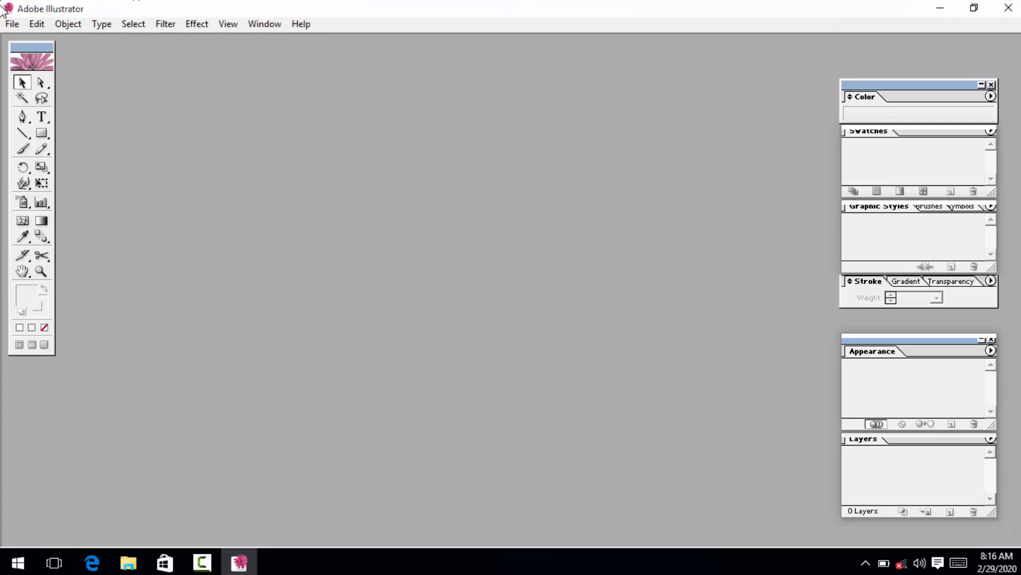
Step: Start a new document and set its artboard units to inches
left_click(11, 23)
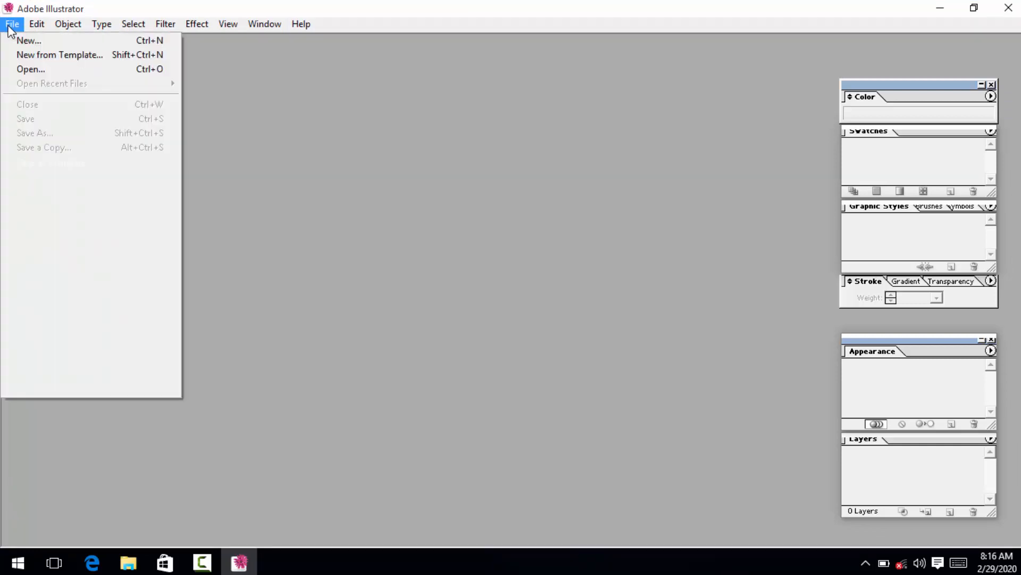
left_click(52, 47)
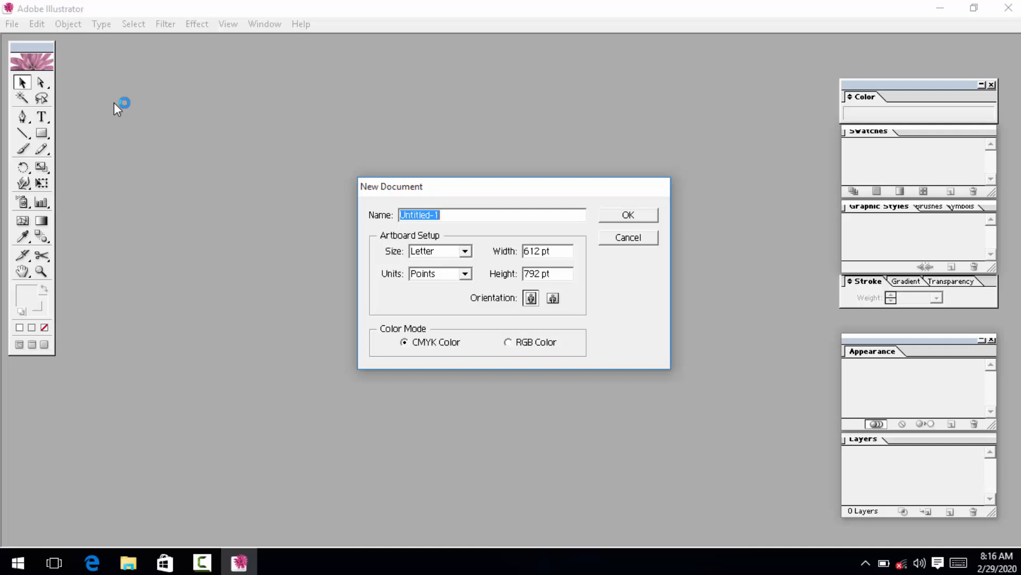
left_click(465, 251)
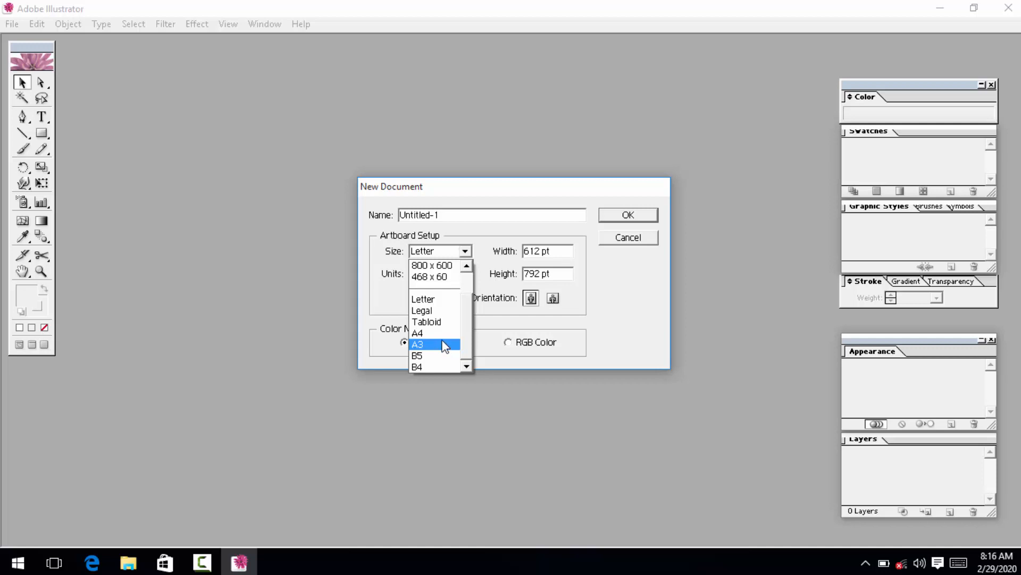
left_click(403, 267)
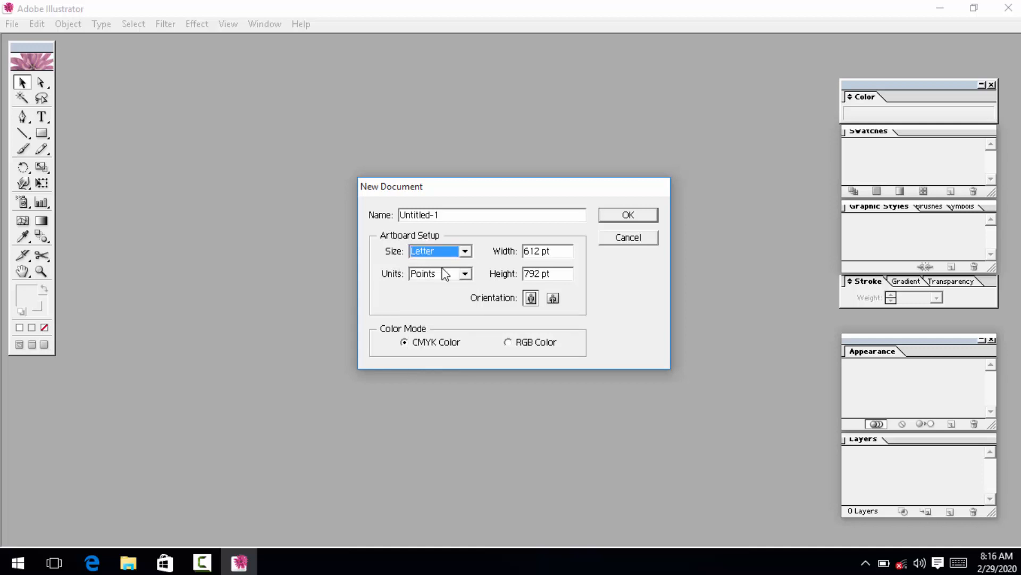
left_click(464, 274)
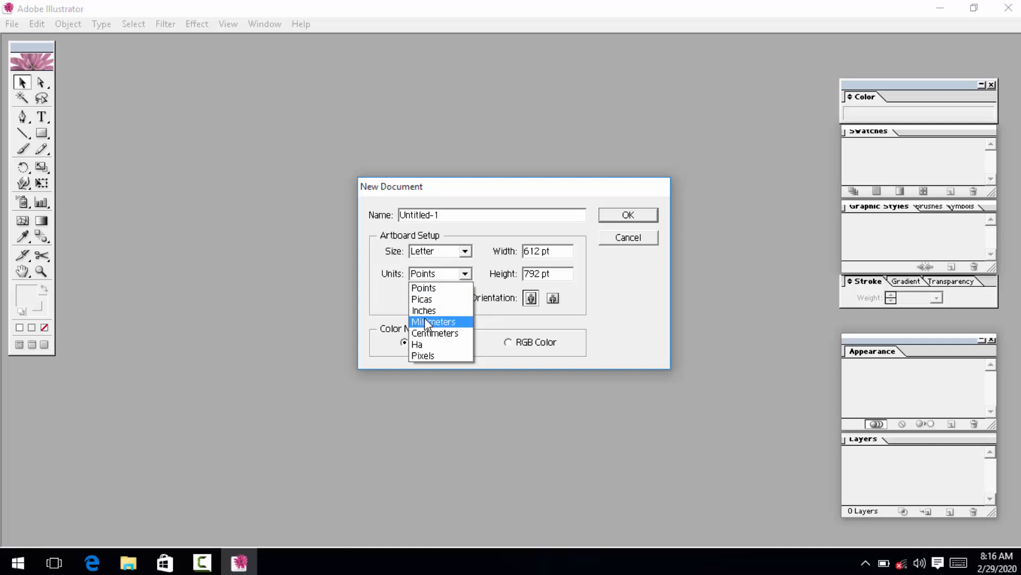
key("Escape")
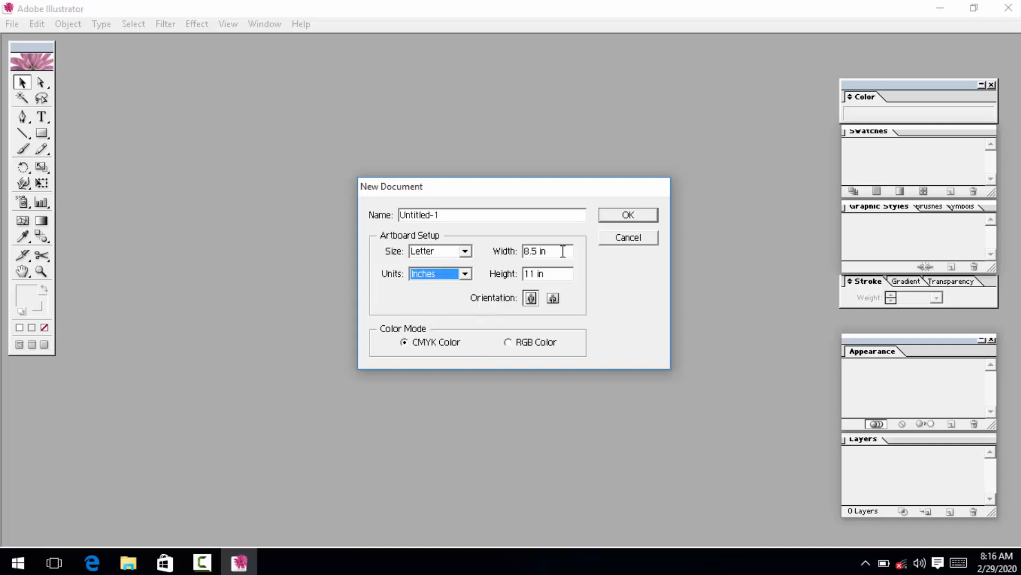
left_click(562, 251)
left_click_drag(561, 250, 500, 244)
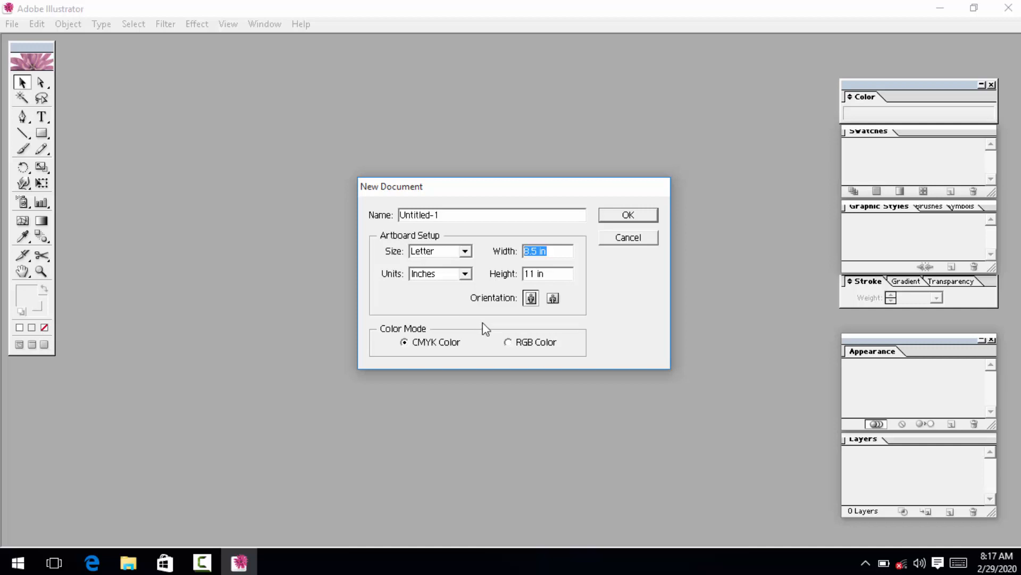
left_click(466, 275)
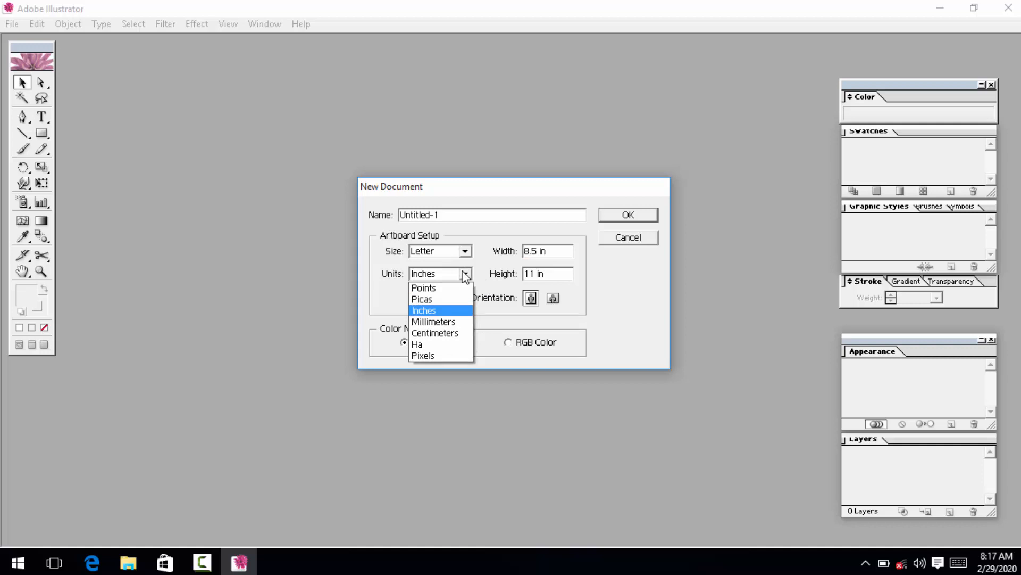
left_click(466, 274)
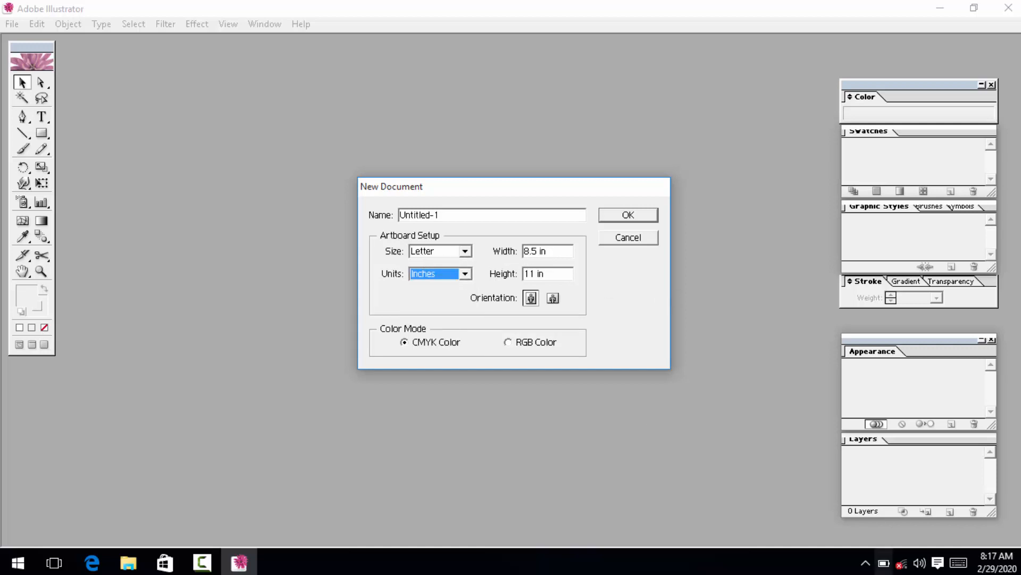
Step: Set the new document's width to 3 in using the on-screen keyboard
left_click(961, 564)
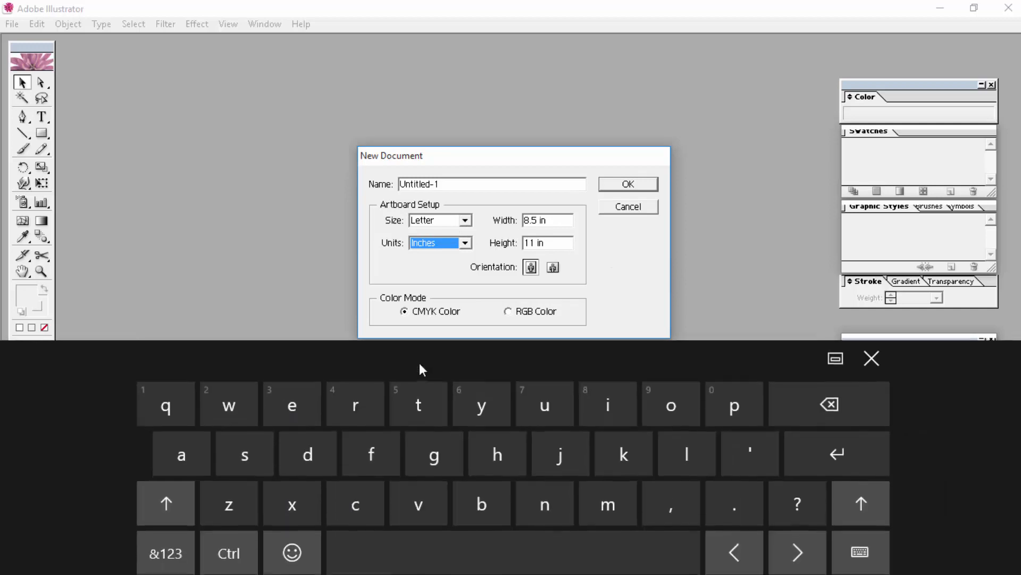
left_click(541, 220)
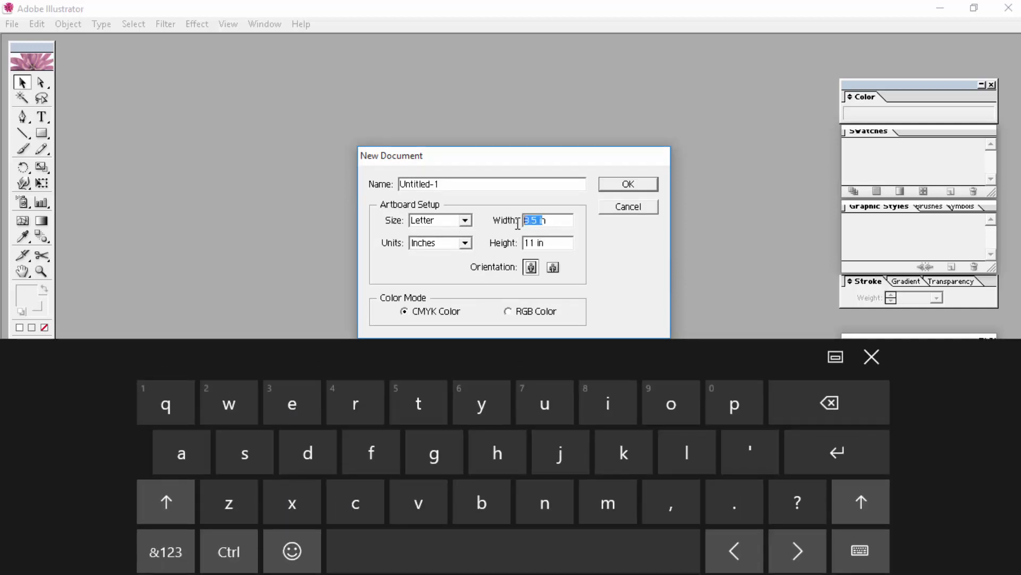
left_click_drag(548, 220, 476, 287)
left_click(166, 552)
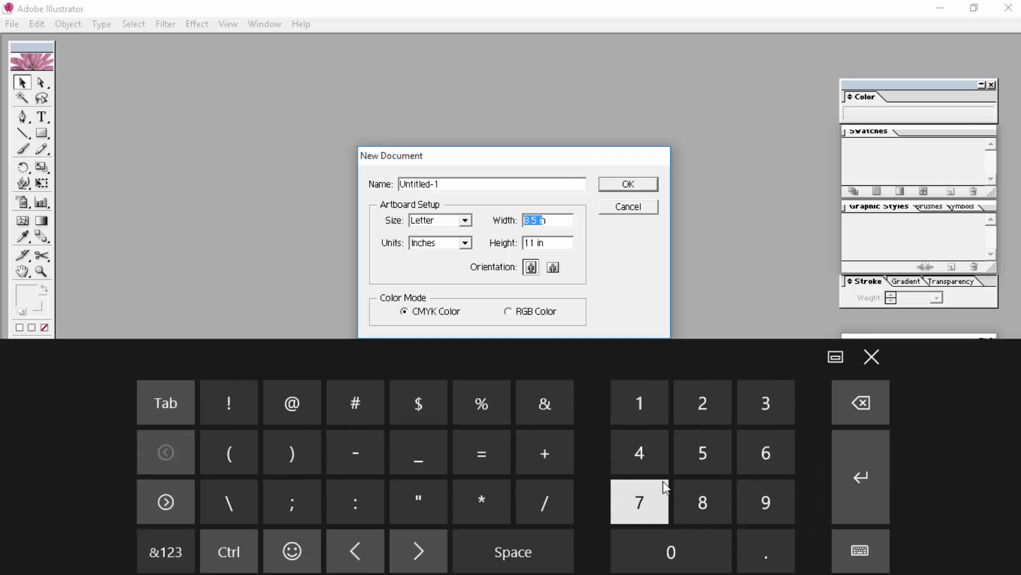
left_click(745, 410)
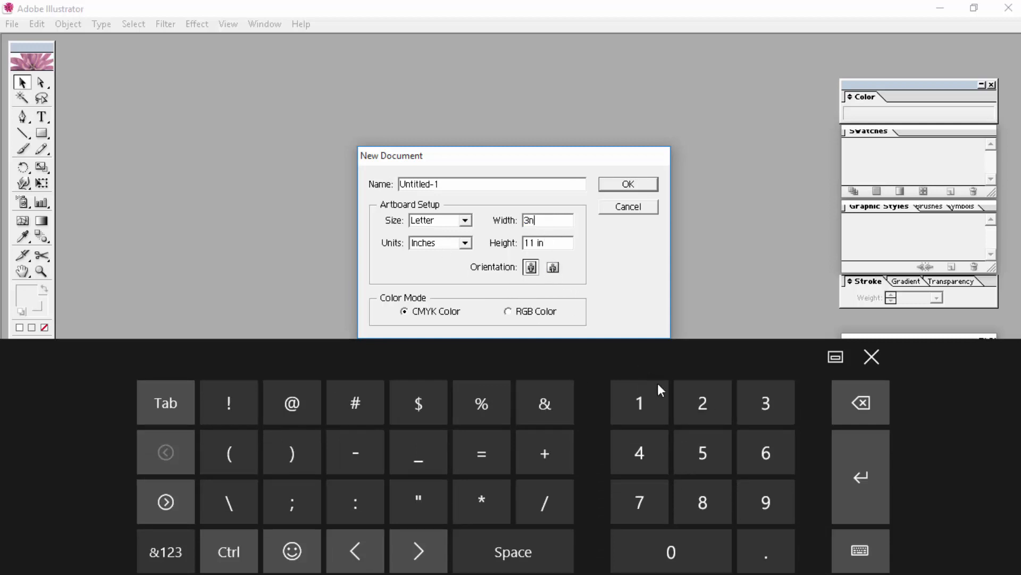
left_click(872, 357)
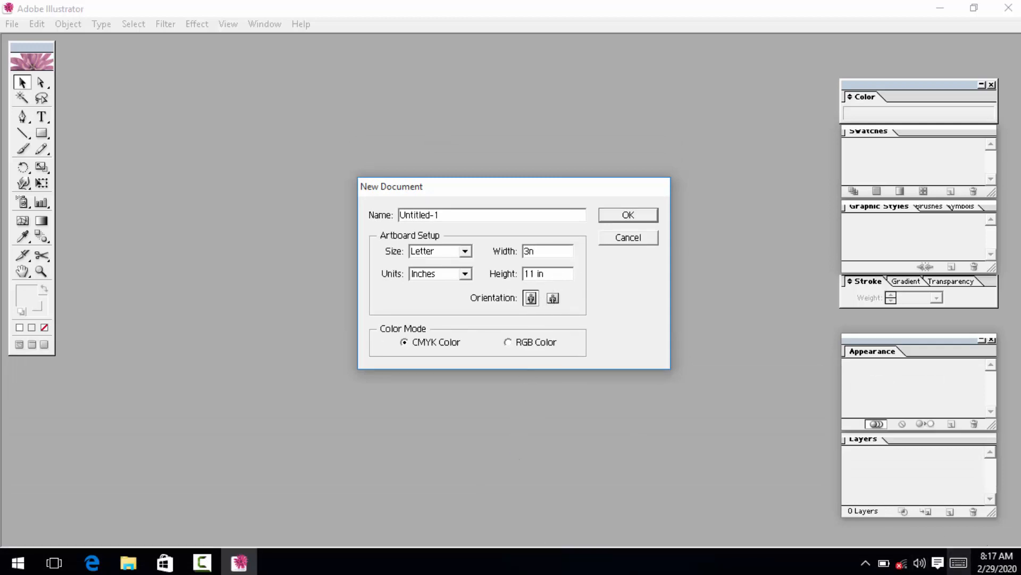
left_click(958, 563)
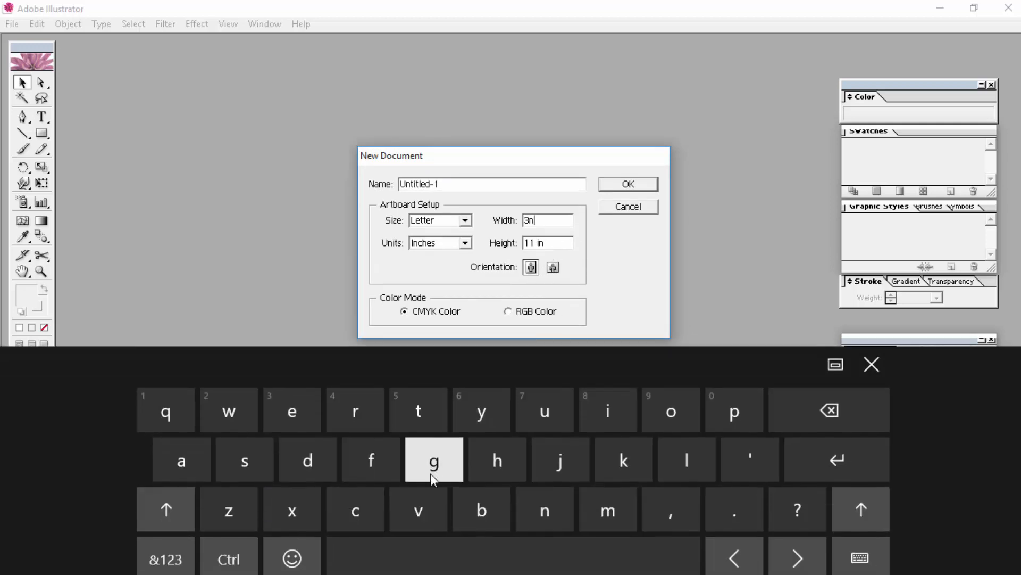
left_click(610, 414)
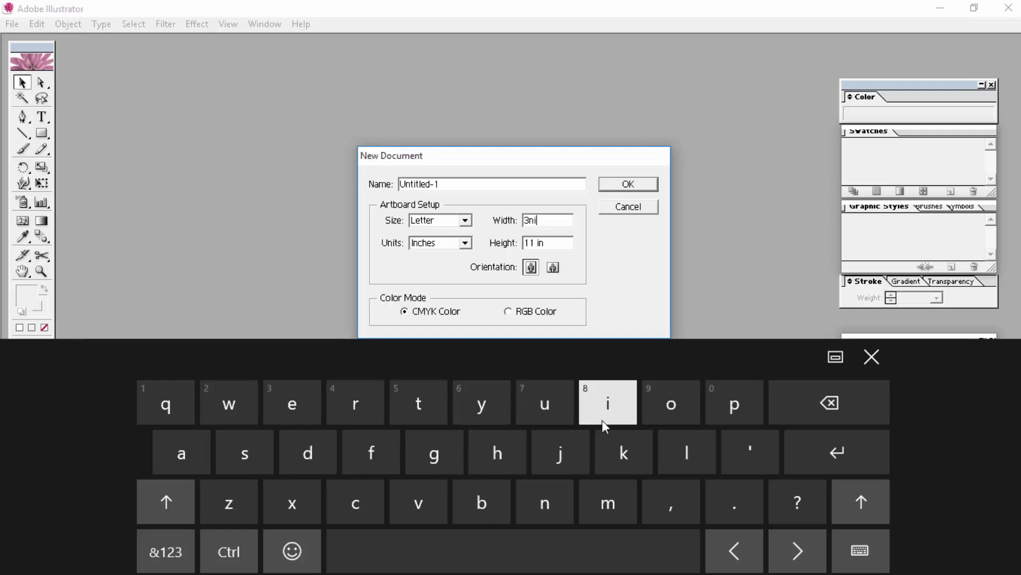
left_click(835, 416)
left_click(835, 416)
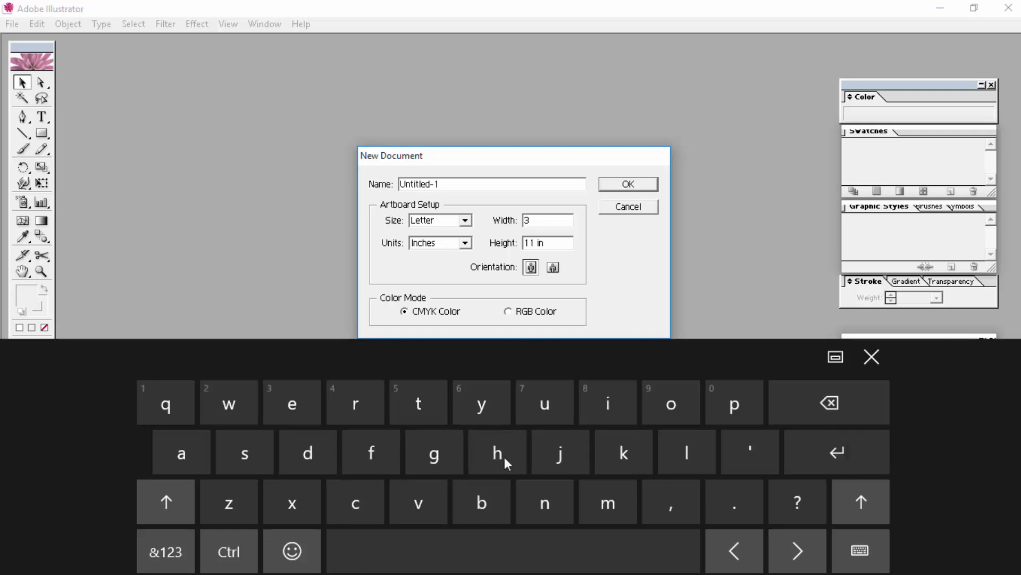
left_click(597, 418)
left_click(548, 510)
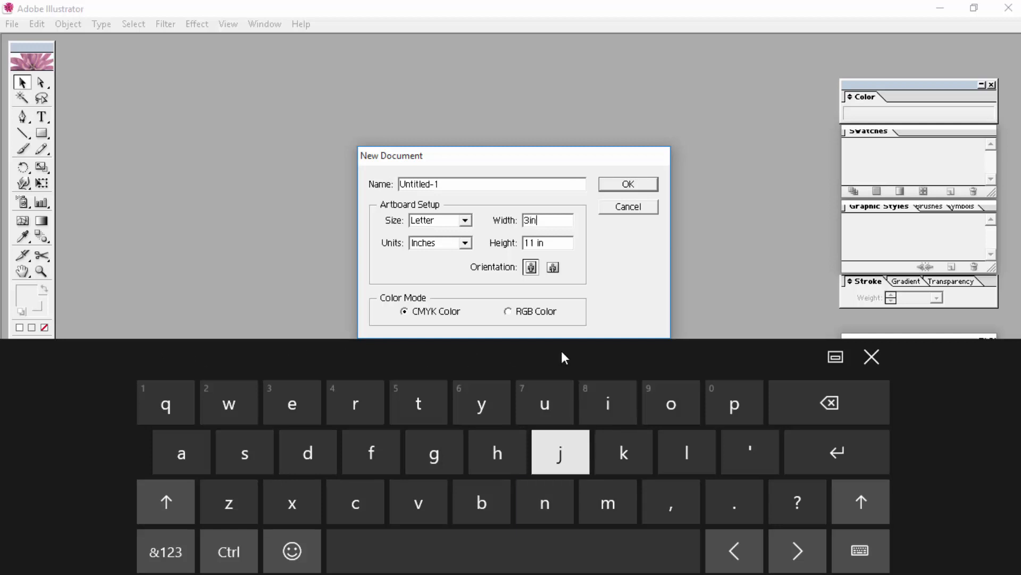
Step: Set the new document's height to 5 in
double_click(538, 244)
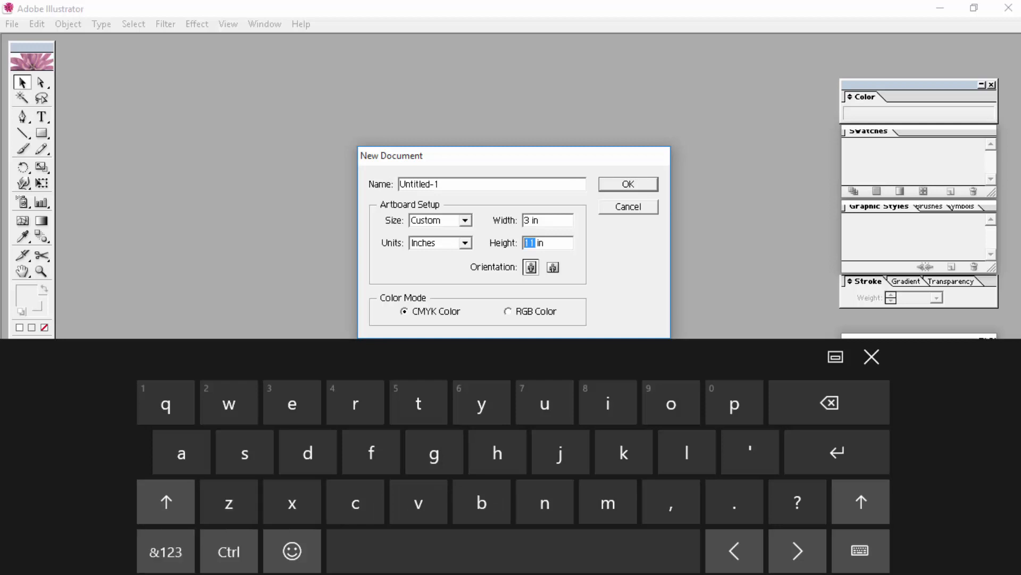
left_click(166, 552)
left_click(689, 449)
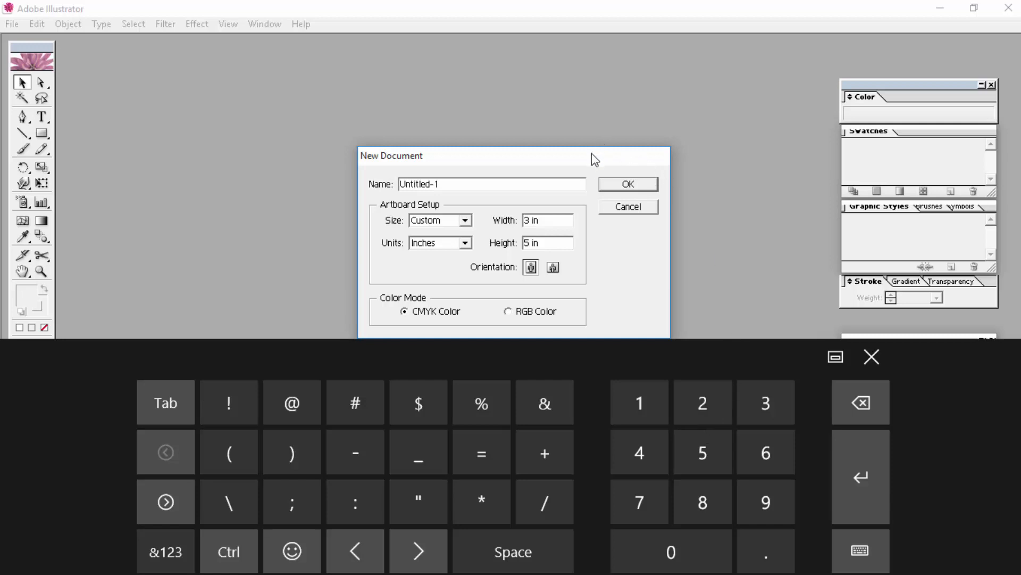
Step: Switch the artboard to landscape orientation, create the document in CMYK color, and dismiss the on-screen keyboard
left_click_drag(591, 153, 598, 120)
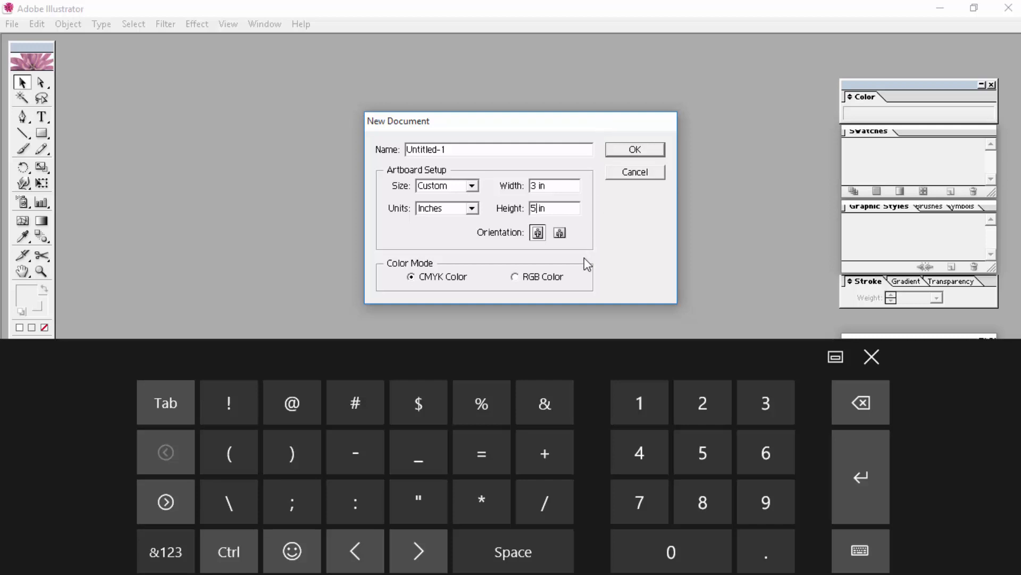
left_click(559, 233)
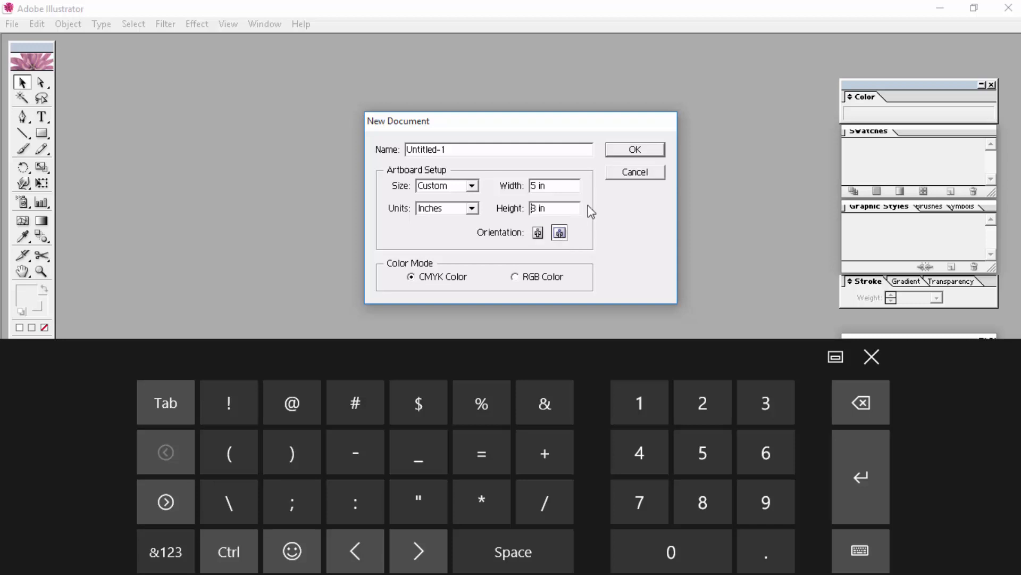
left_click(623, 151)
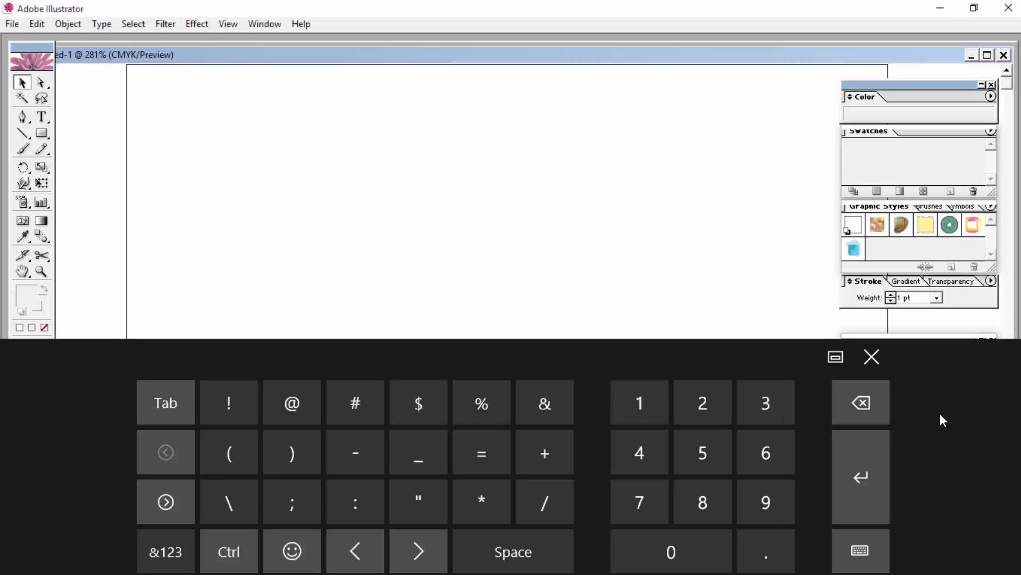
left_click(871, 358)
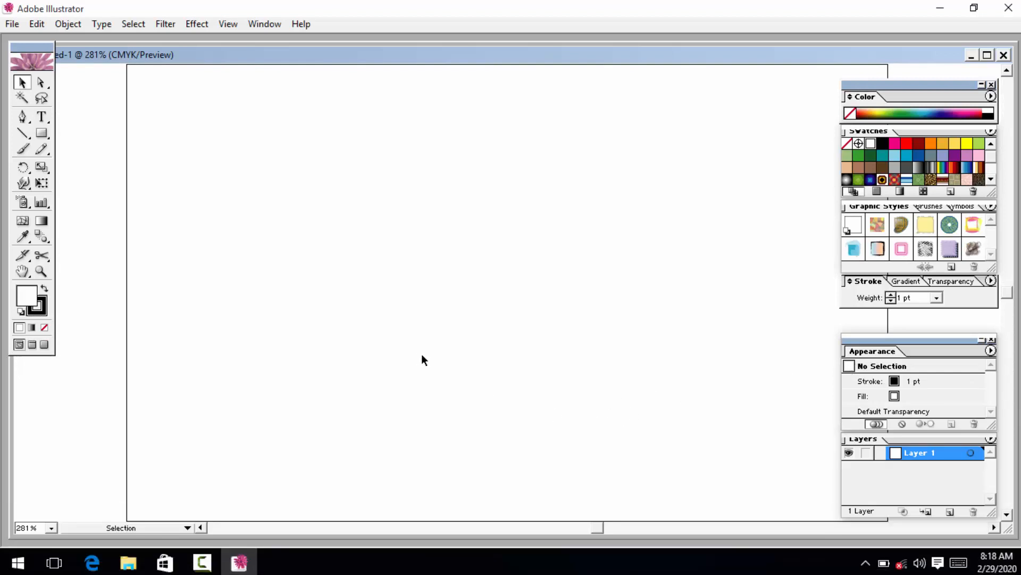
Step: Draw a thin horizontal rectangle from the artboard's upper-left corner across its full width, extending past the far edge
left_click(41, 271)
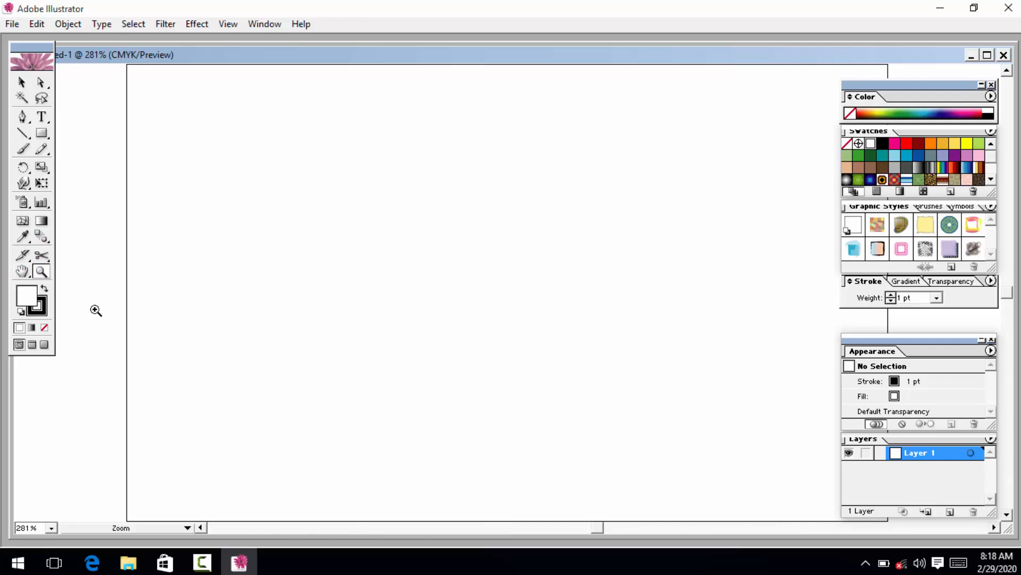
left_click(22, 271)
left_click_drag(384, 255, 465, 238)
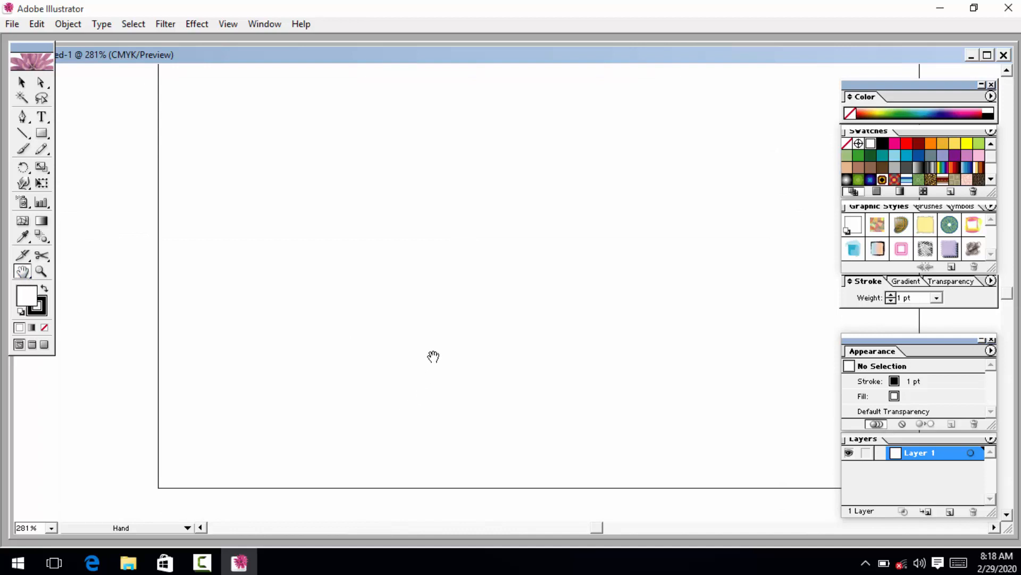
left_click_drag(433, 355, 398, 379)
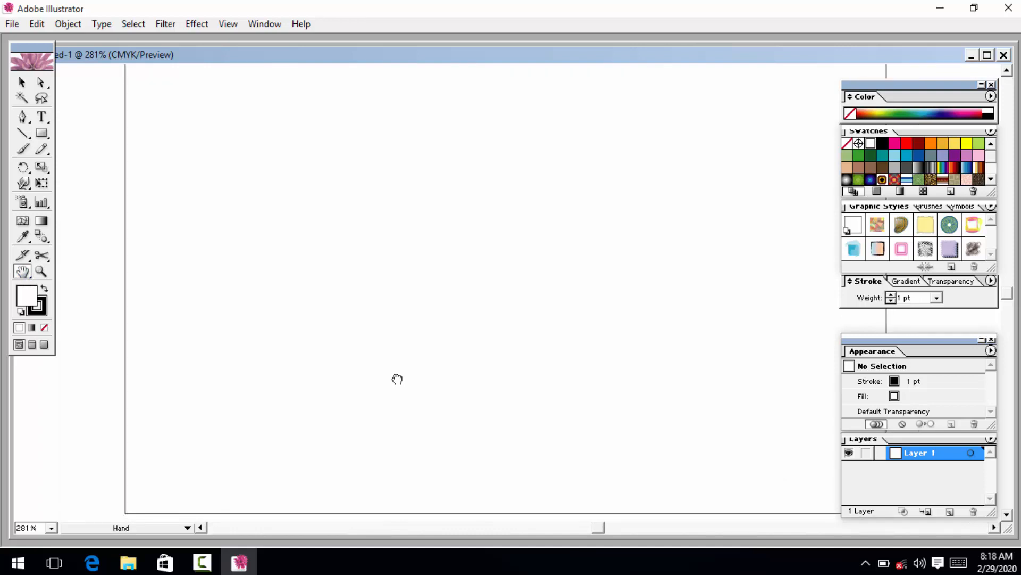
left_click_drag(447, 333, 416, 383)
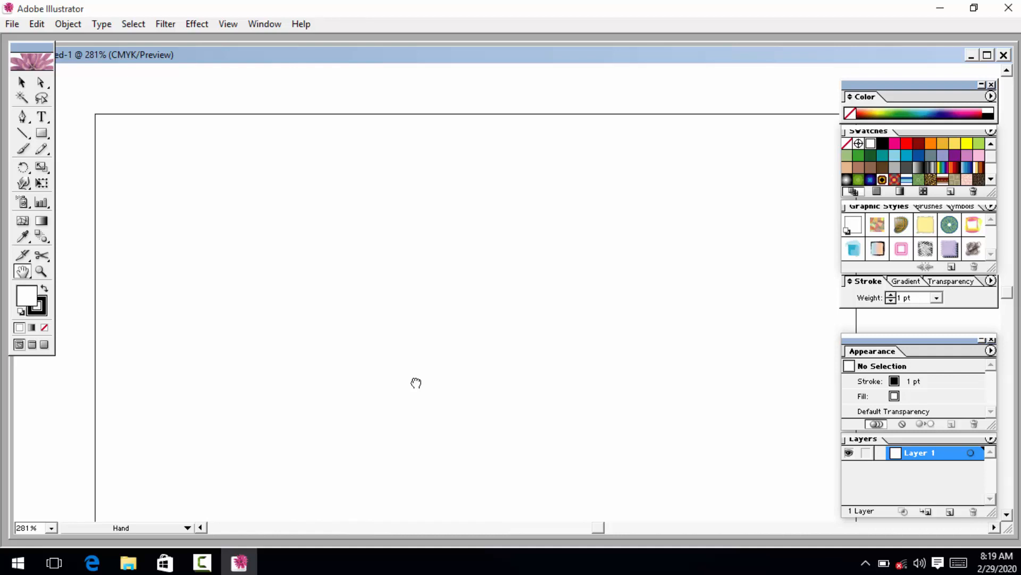
left_click(41, 136)
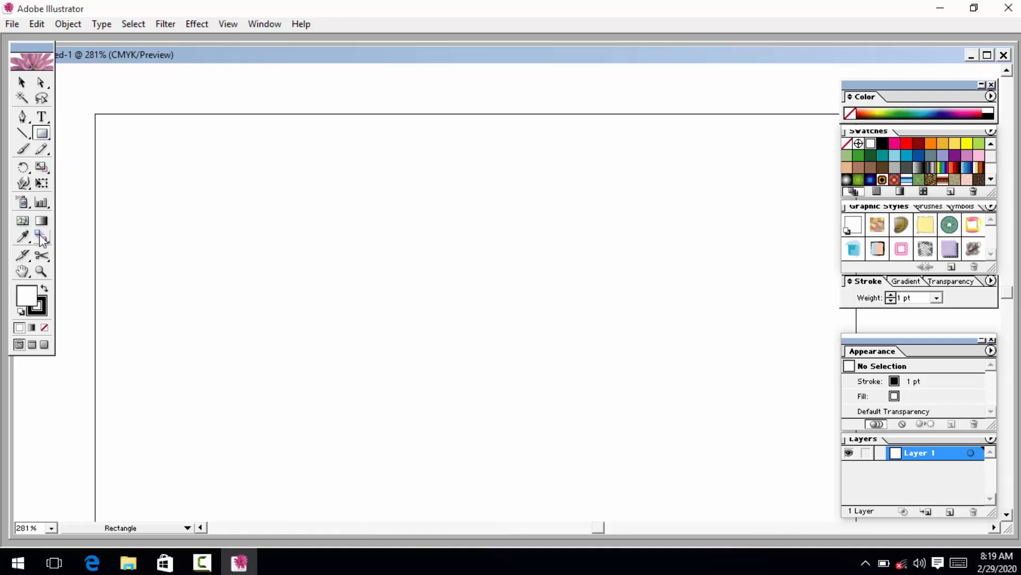
mouse_move(96, 117)
left_mouse_down()
mouse_move(484, 173)
mouse_move(981, 165)
mouse_move(999, 167)
mouse_move(999, 189)
left_mouse_up()
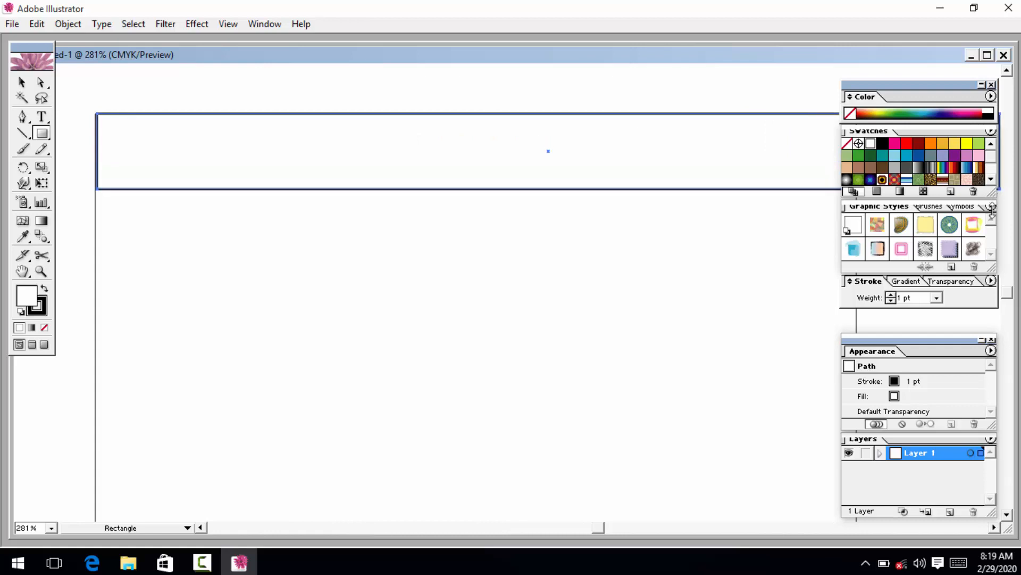
Step: Try the red floral pattern swatch on the rectangle, and fill it with the red and brown zigzag pattern instead
left_click(894, 180)
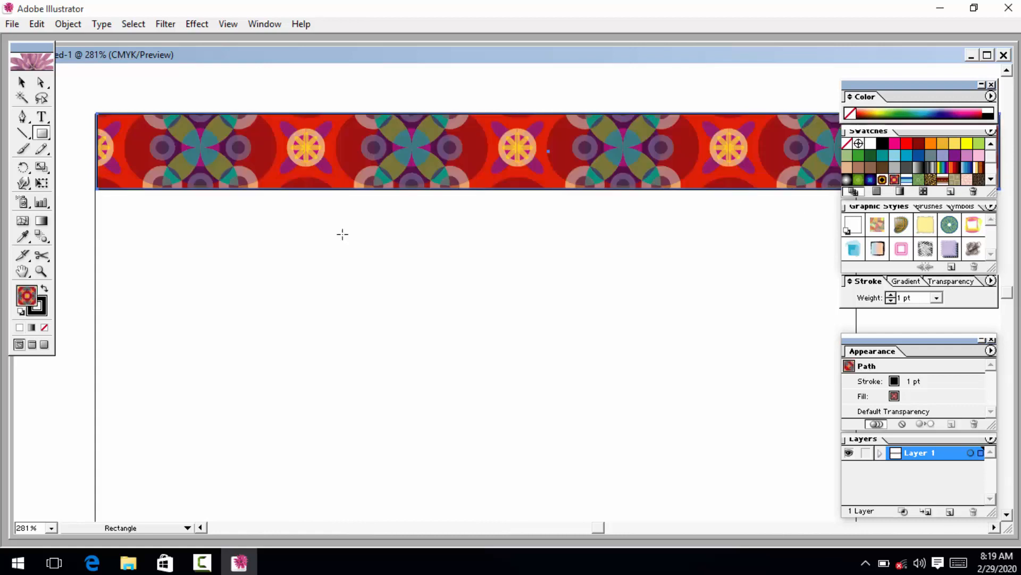
left_click(992, 179)
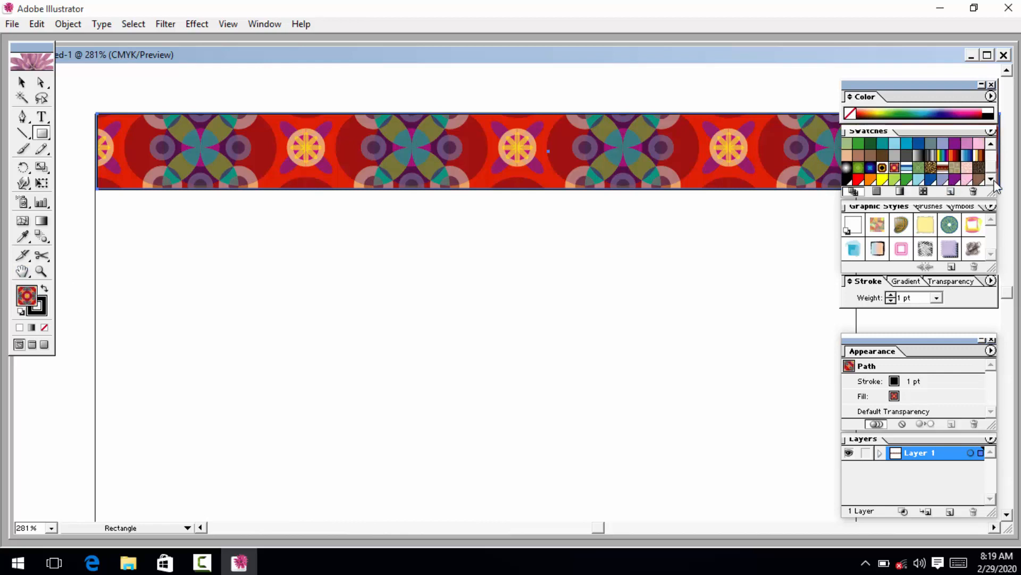
left_click(943, 167)
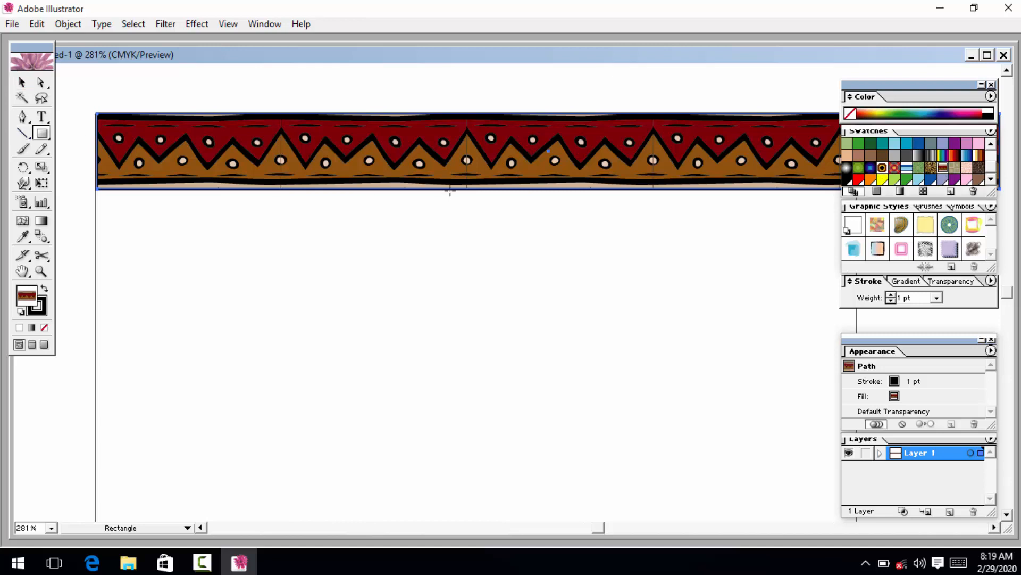
Step: Reduce the height of the patterned rectangle by raising its lower edge
left_click(41, 82)
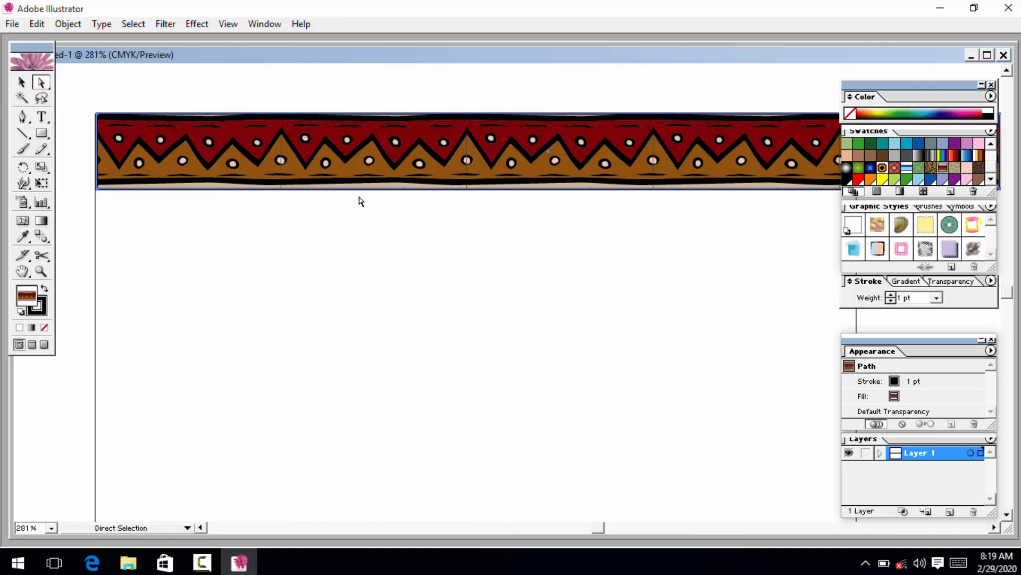
left_click(21, 82)
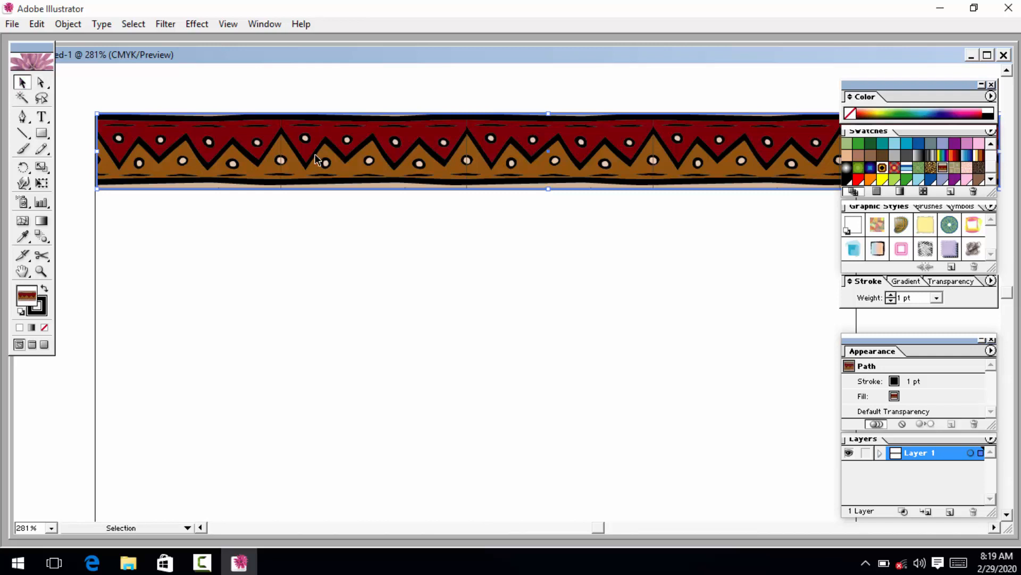
left_click_drag(548, 189, 549, 157)
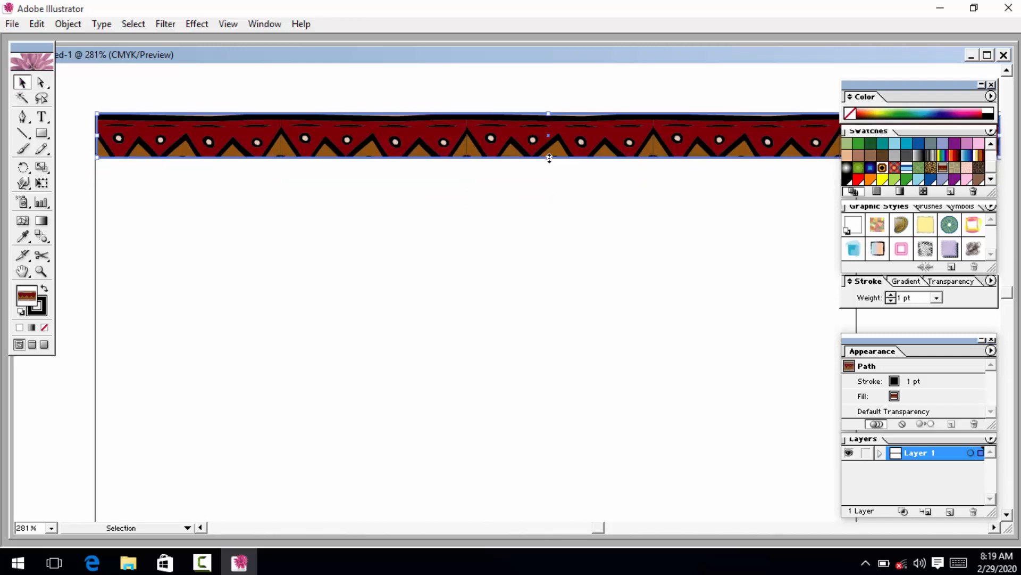
Step: Create a new 3 by 5 in document in portrait orientation with CMYK color
left_click(12, 24)
left_click(32, 41)
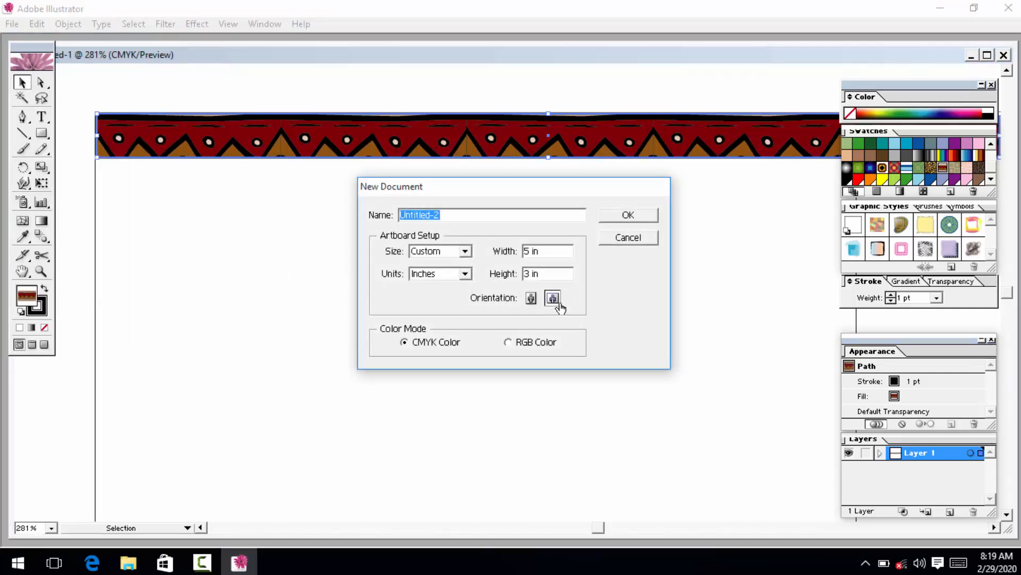
left_click(532, 298)
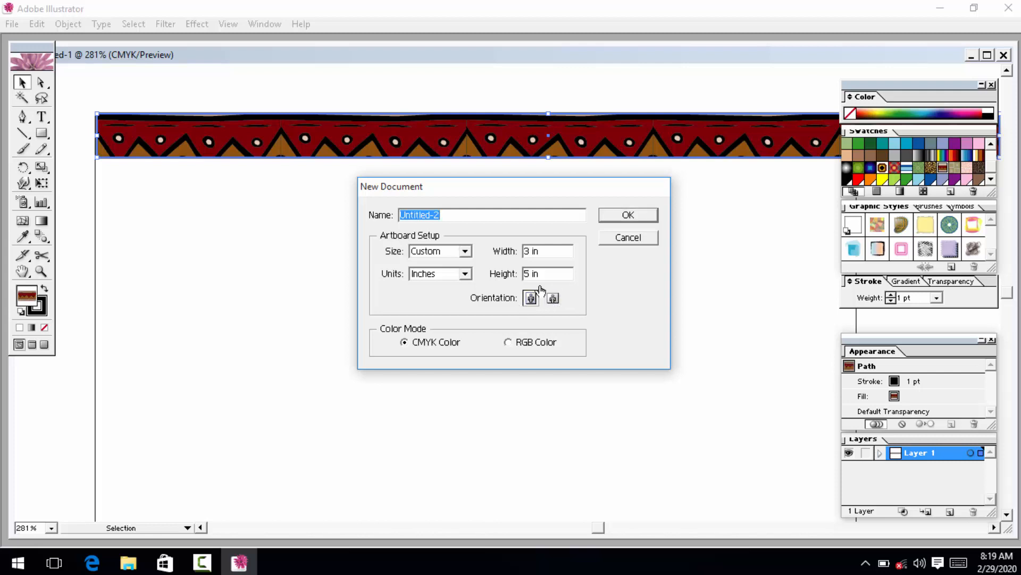
left_click(657, 218)
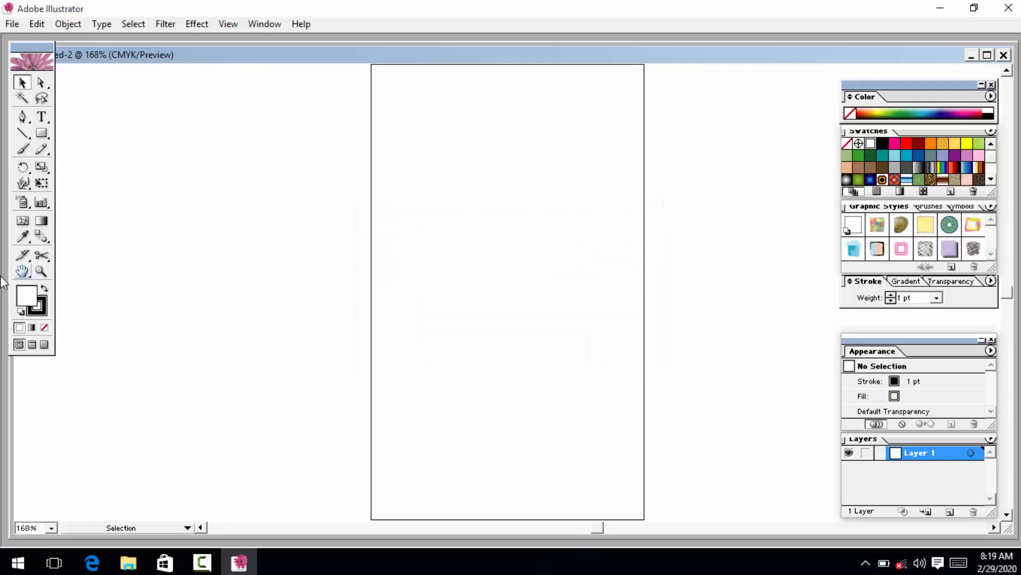
left_click(41, 271)
left_click(594, 246)
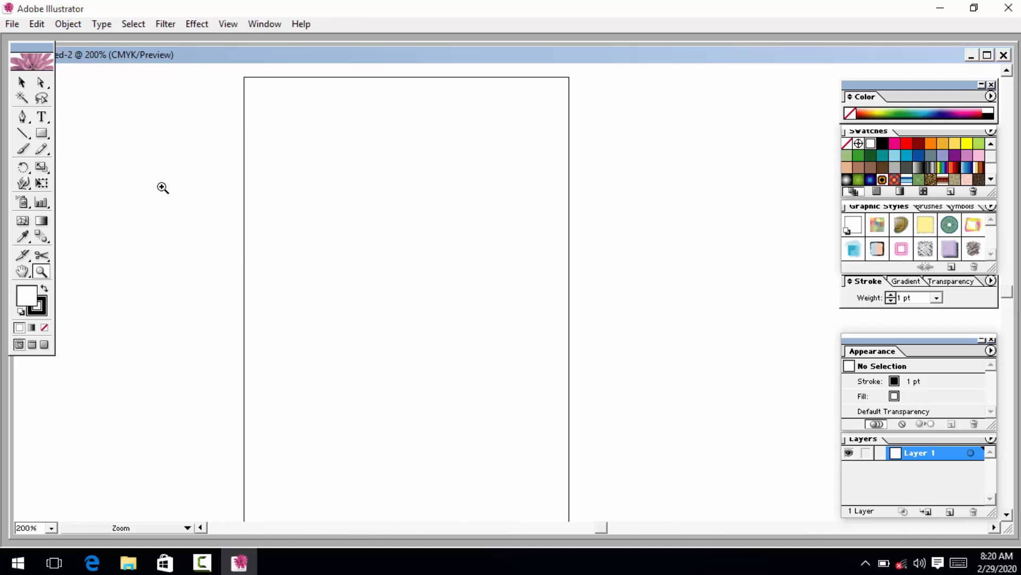
Step: Create a new document with the A4 size preset in portrait orientation and CMYK color
left_click(11, 24)
left_click(34, 36)
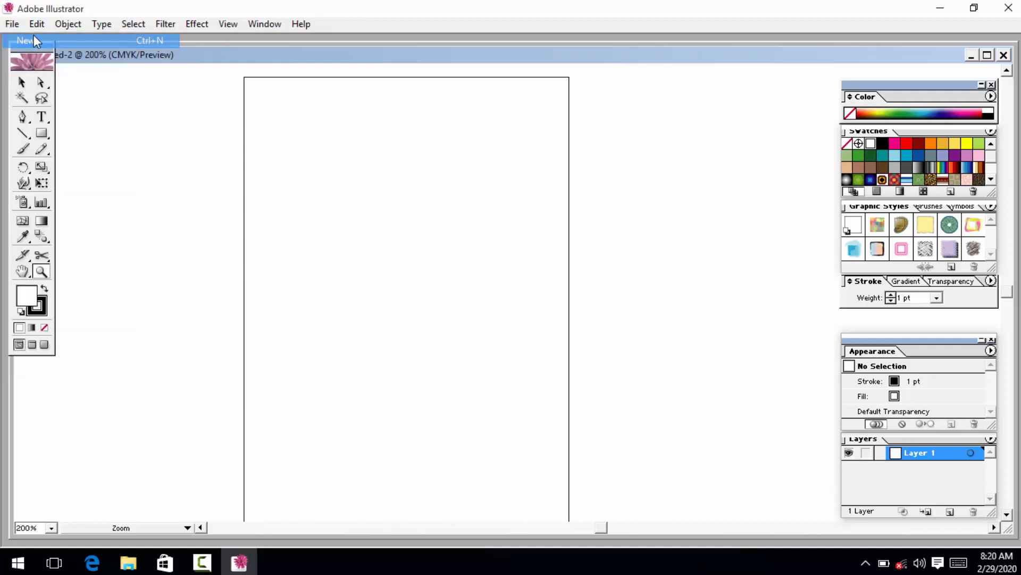
left_click(463, 253)
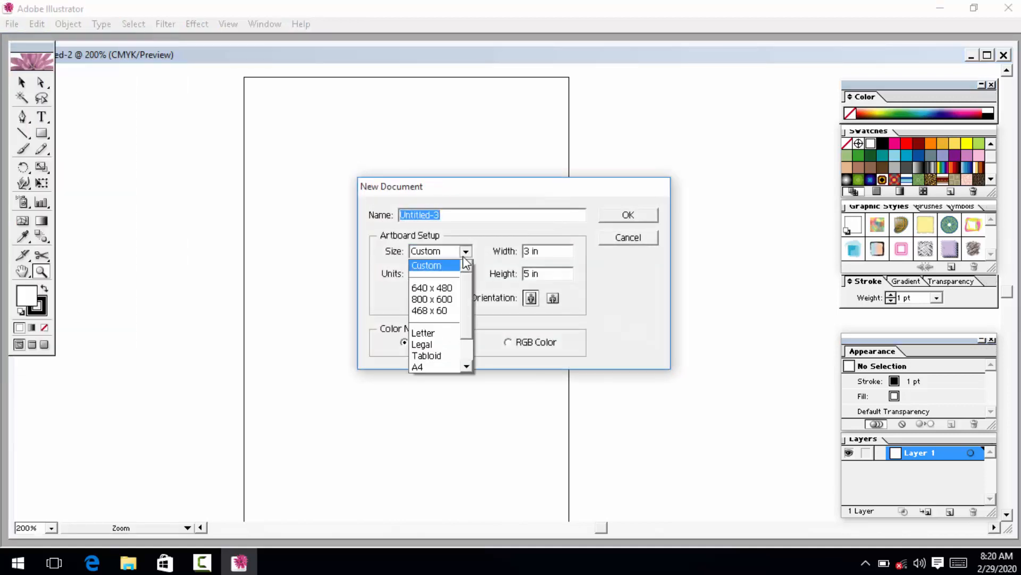
left_click(423, 367)
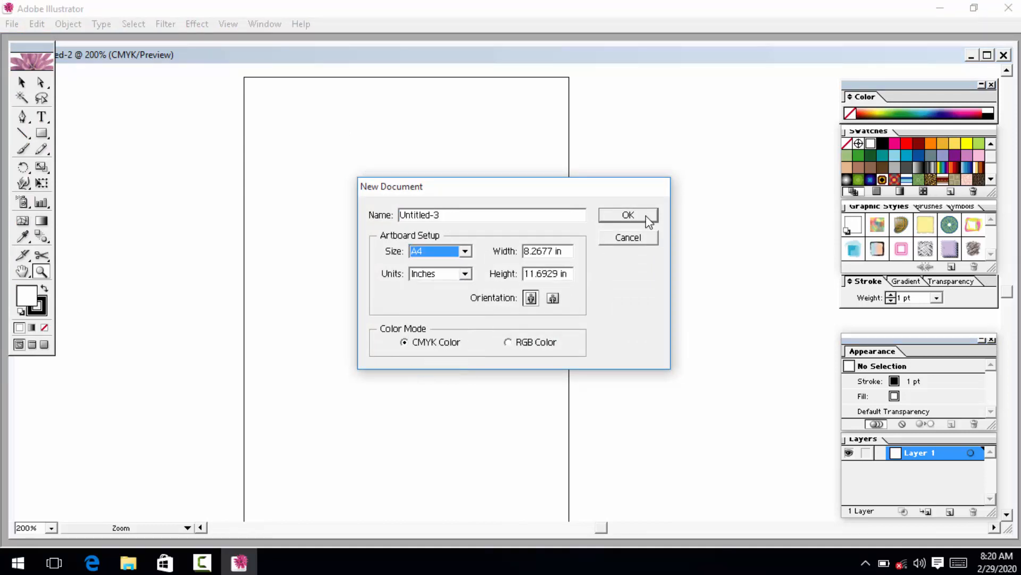
left_click(629, 215)
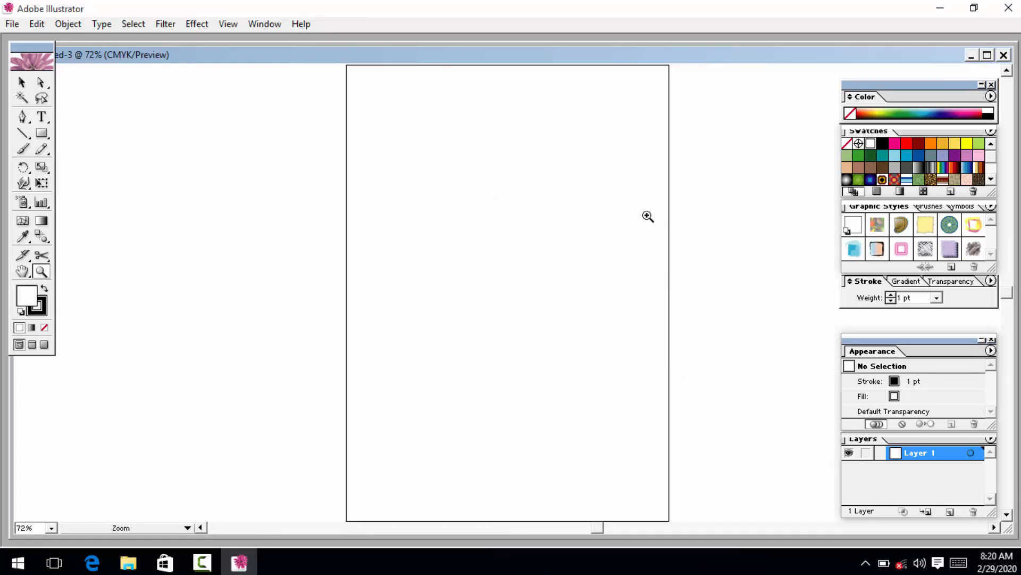
left_click(202, 563)
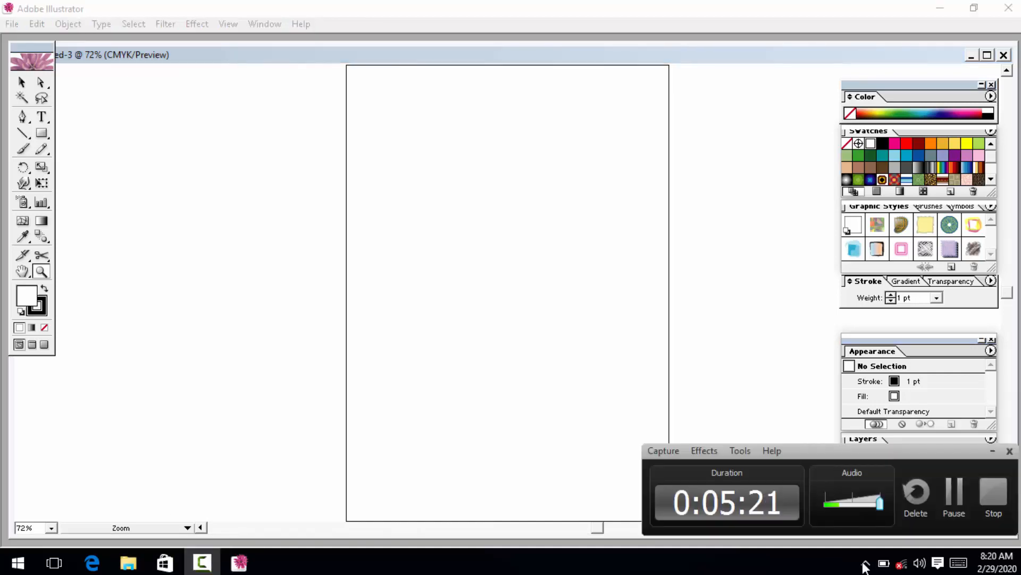
left_click(993, 451)
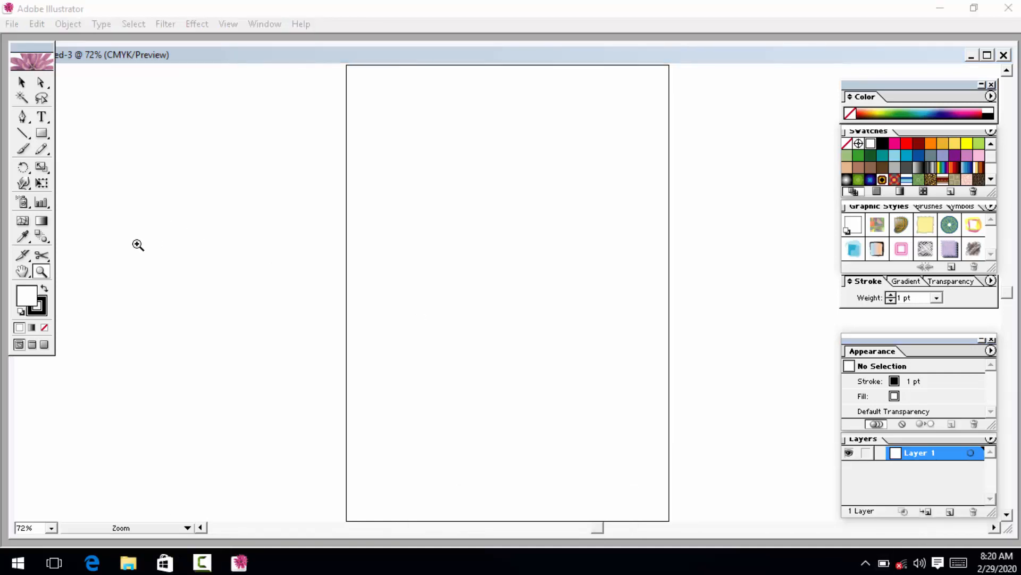
Step: Create another portrait CMYK document, trying the Legal size preset before setting it to A4
left_click(9, 24)
left_click(26, 40)
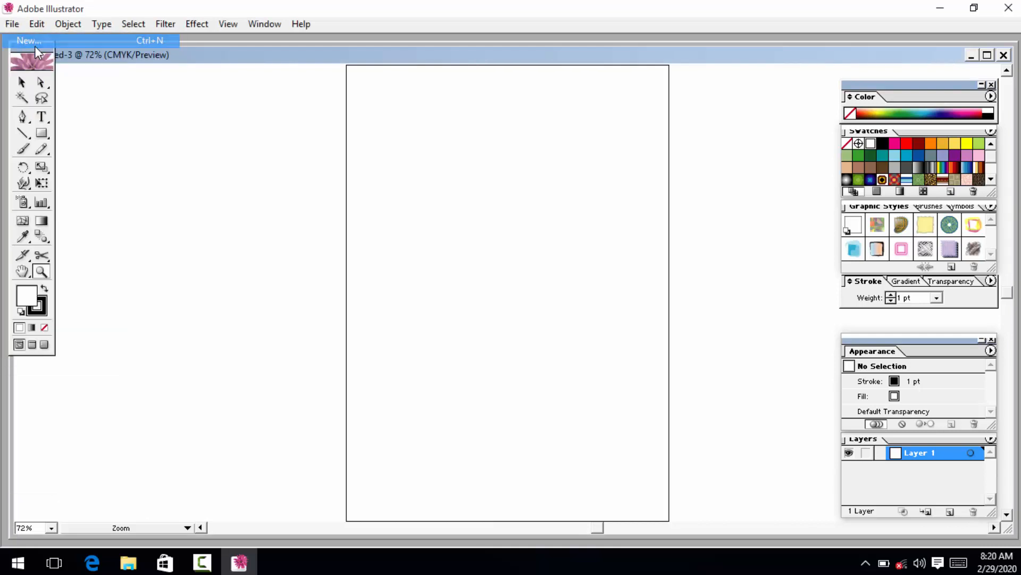
left_click(466, 251)
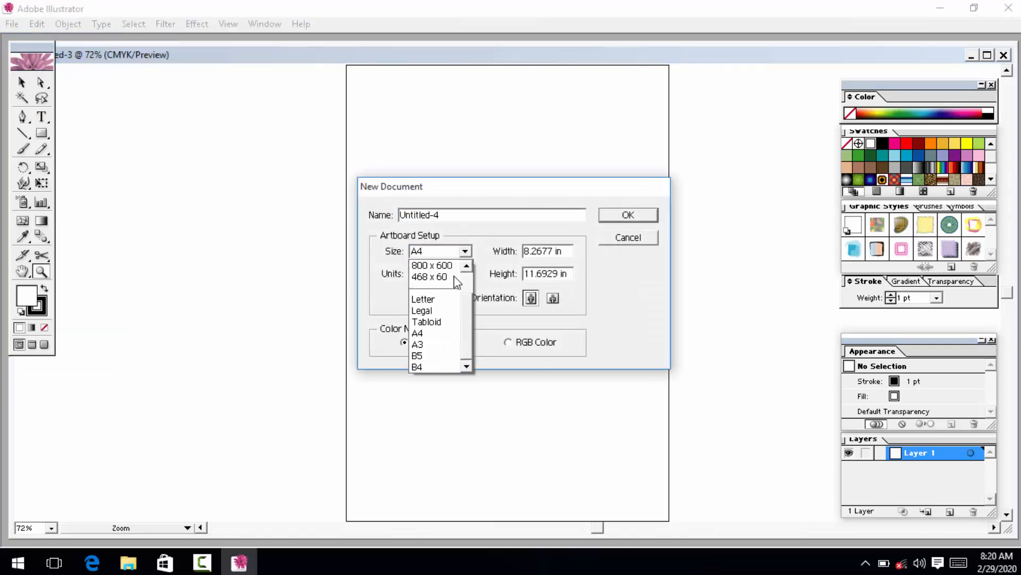
left_click(449, 313)
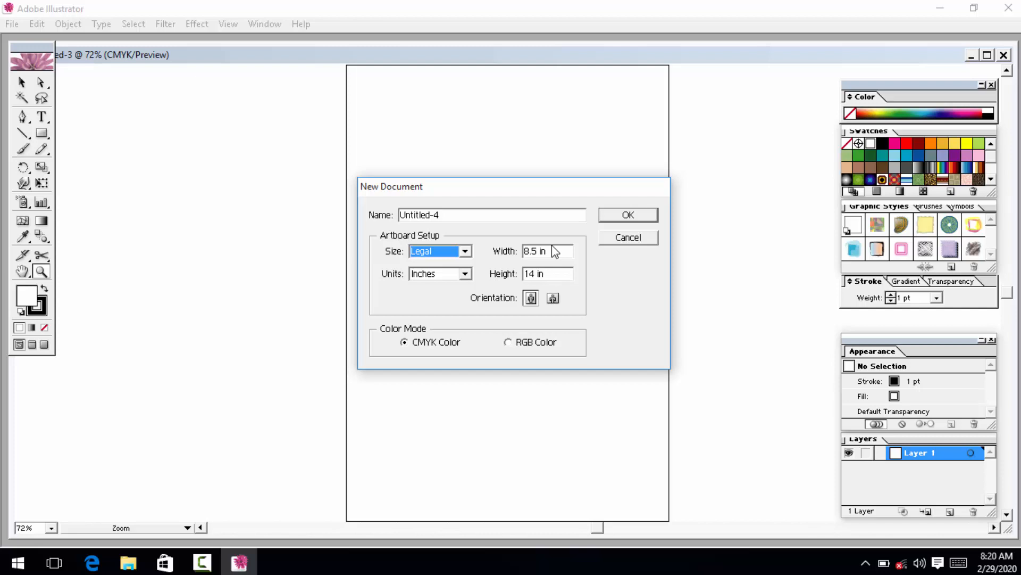
left_click(465, 251)
left_click(449, 333)
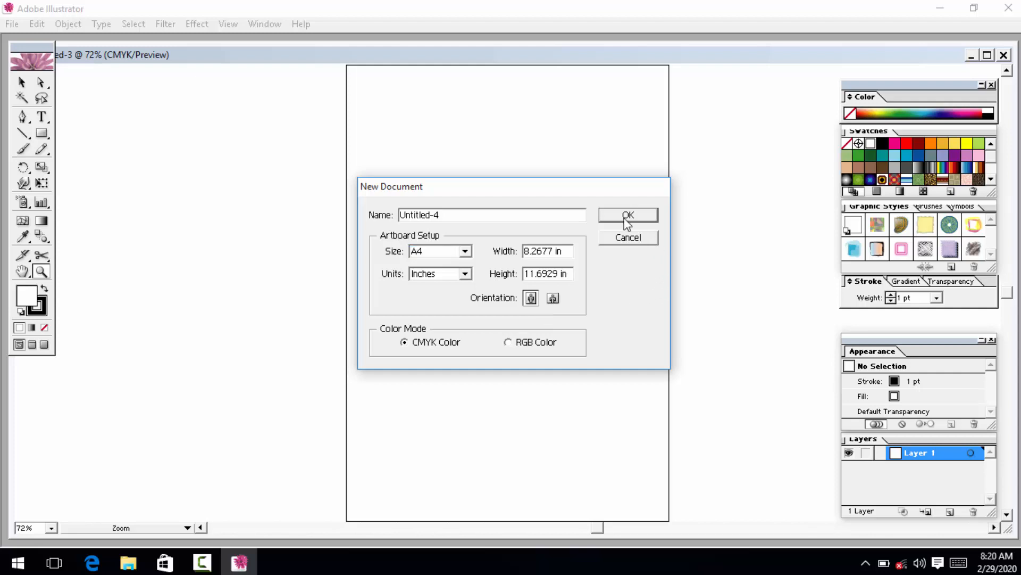
left_click(654, 214)
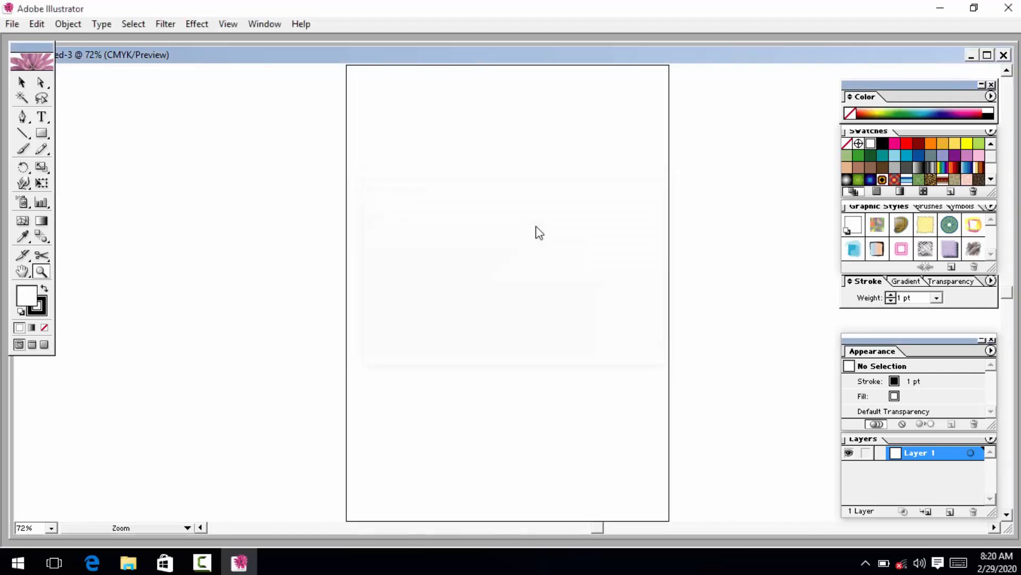
left_click(22, 271)
left_click_drag(258, 283, 265, 215)
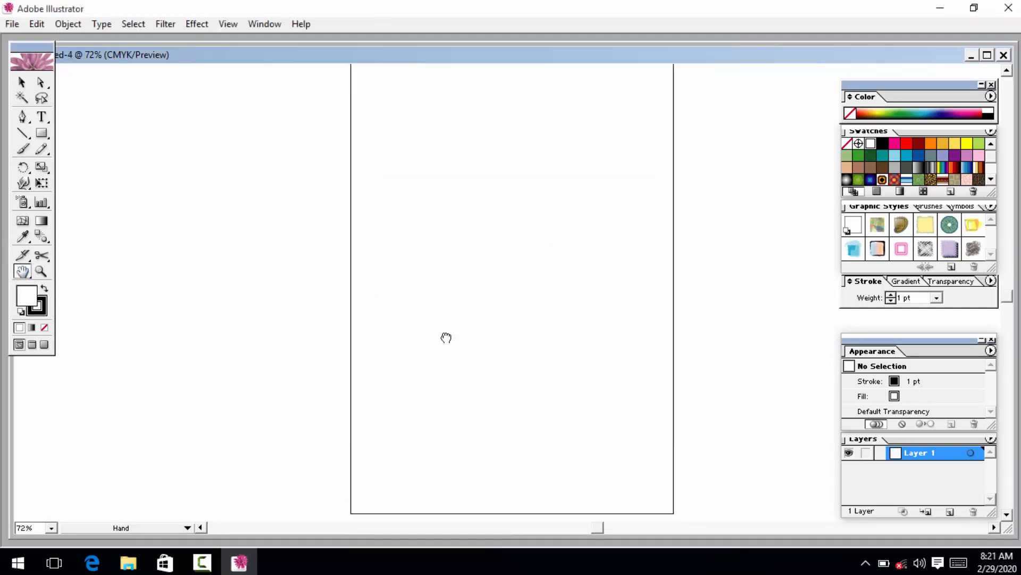
left_click_drag(445, 338, 439, 417)
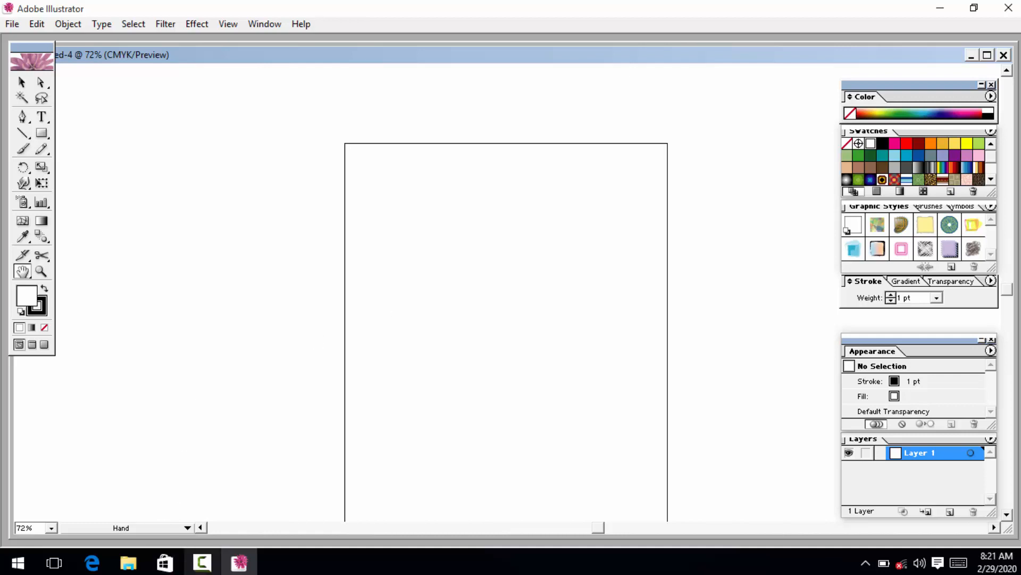
left_click(202, 563)
left_click(203, 563)
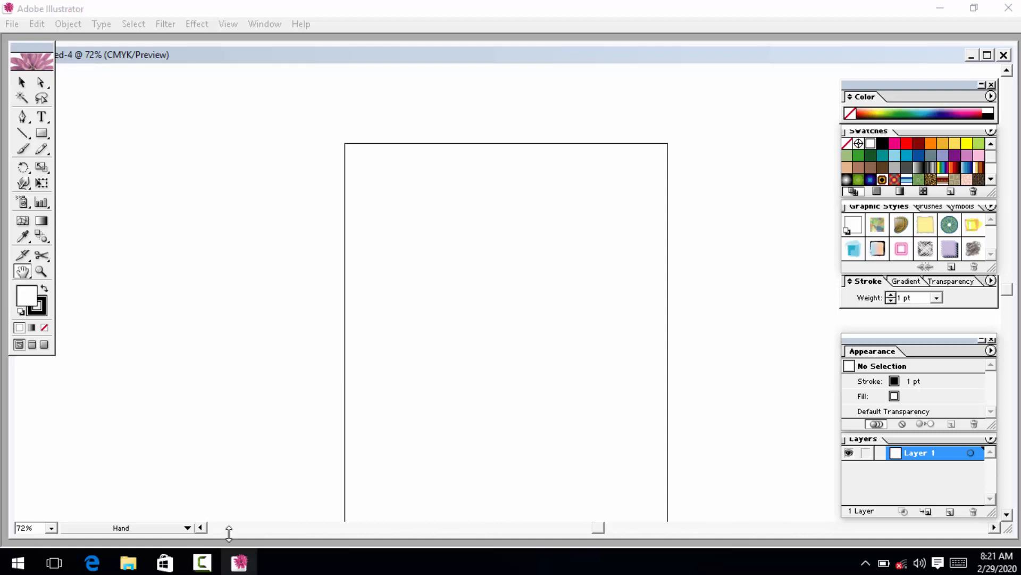
left_click(202, 562)
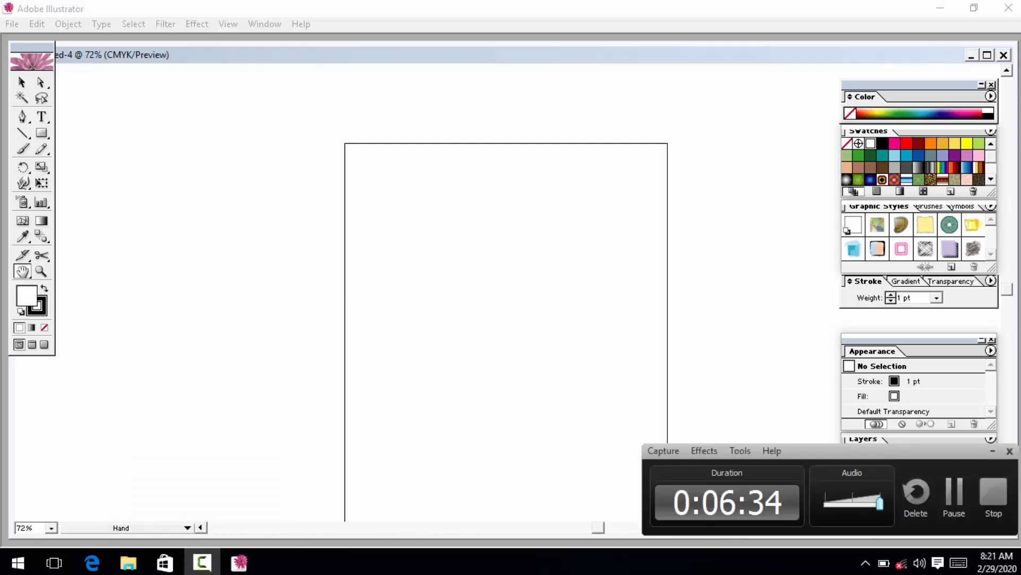